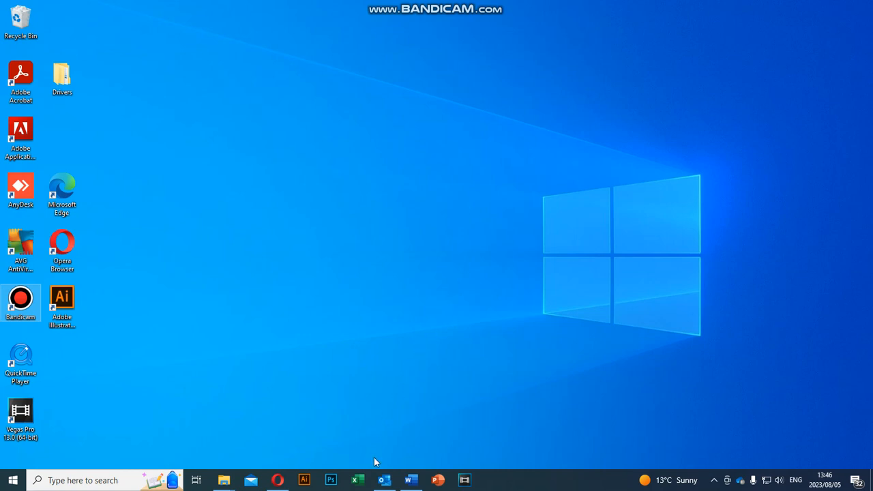
Step: Launch Excel from the taskbar icon
click(357, 480)
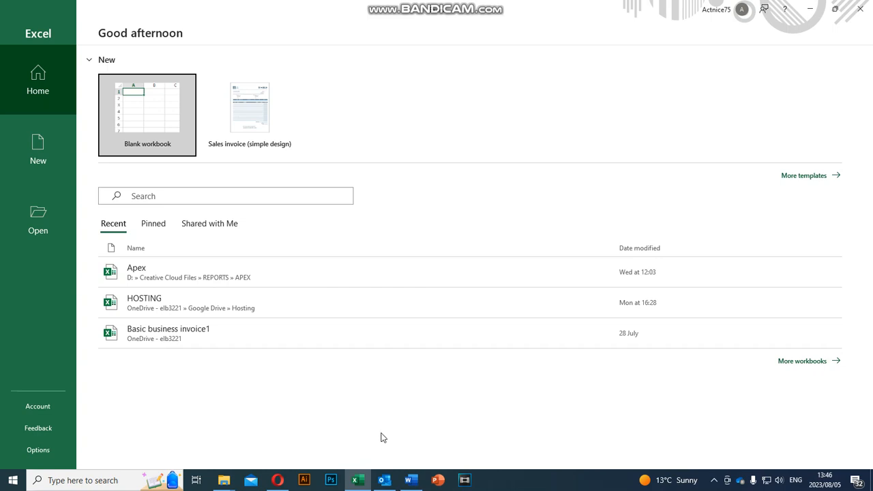
Step: Search More templates online for 'invoice' and scroll through the invoice template results
click(805, 178)
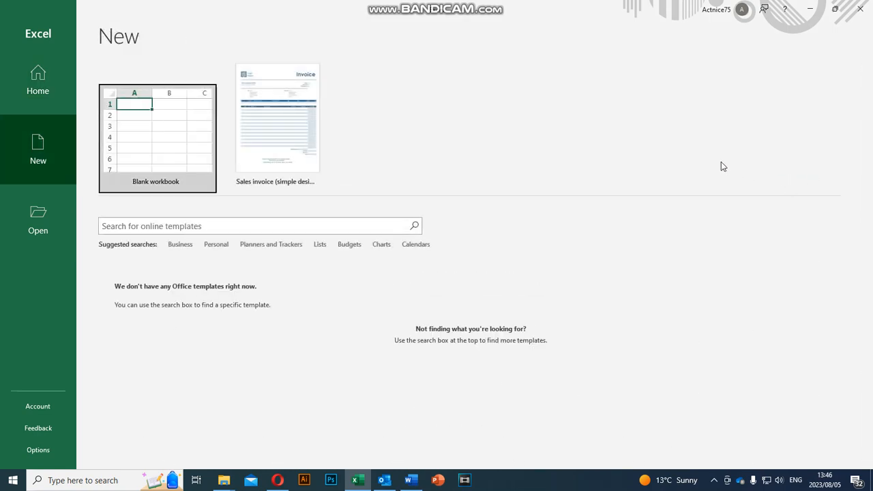
click(230, 226)
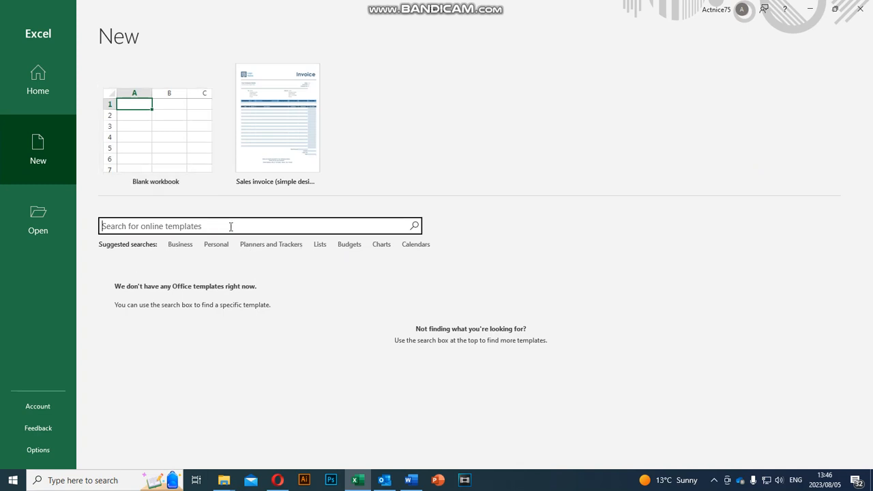
text(inm)
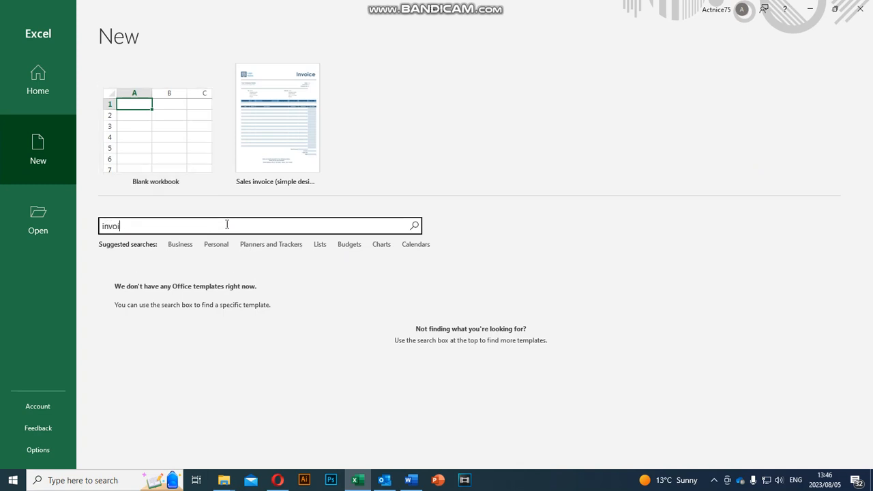
key(Return)
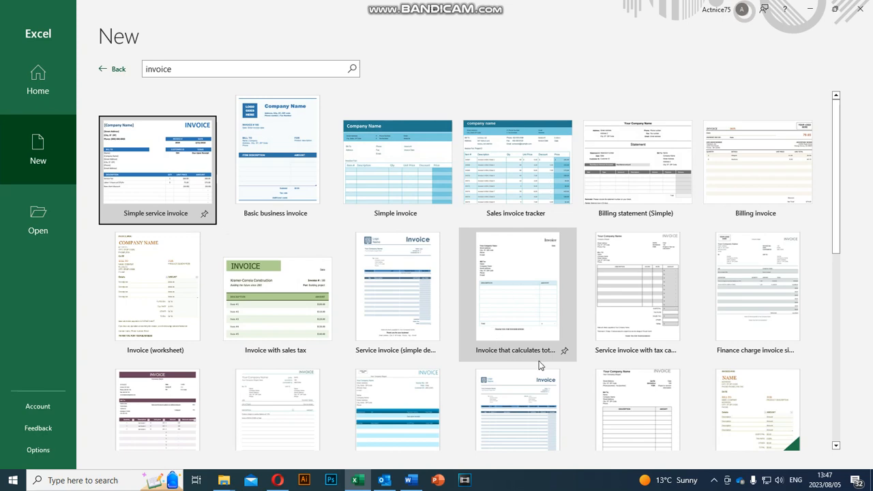
scroll(538, 367, down, 5)
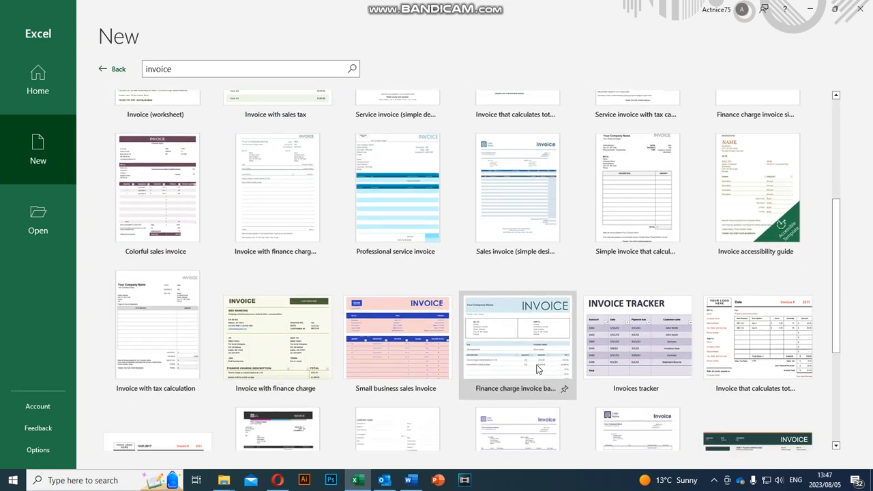
scroll(536, 367, down, 3)
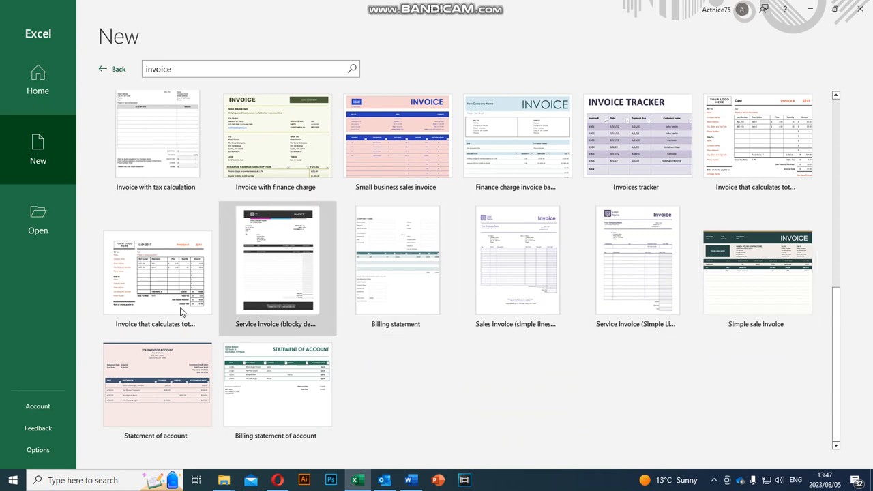
scroll(679, 266, up, 3)
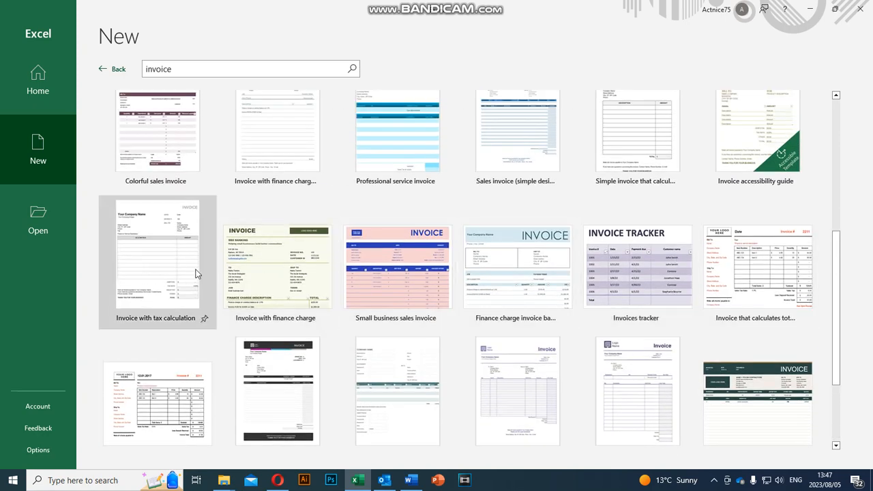
scroll(759, 262, up, 2)
scroll(759, 263, up, 1)
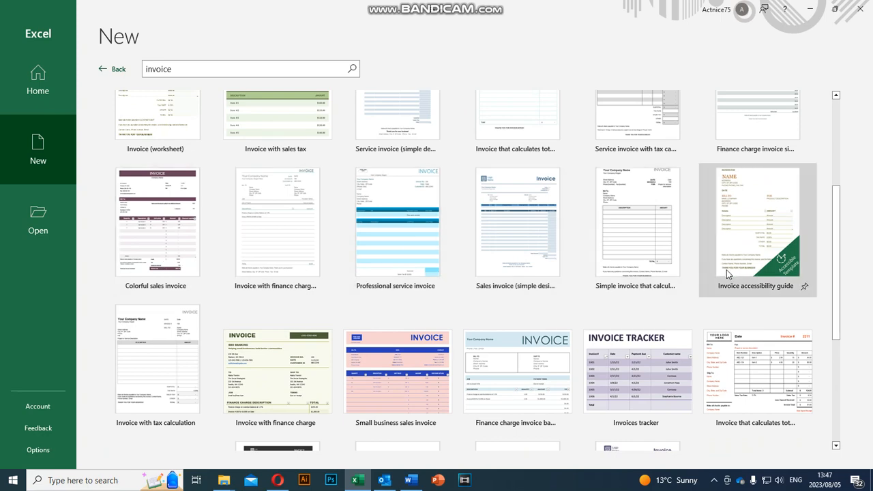
scroll(726, 271, up, 5)
scroll(726, 269, up, 2)
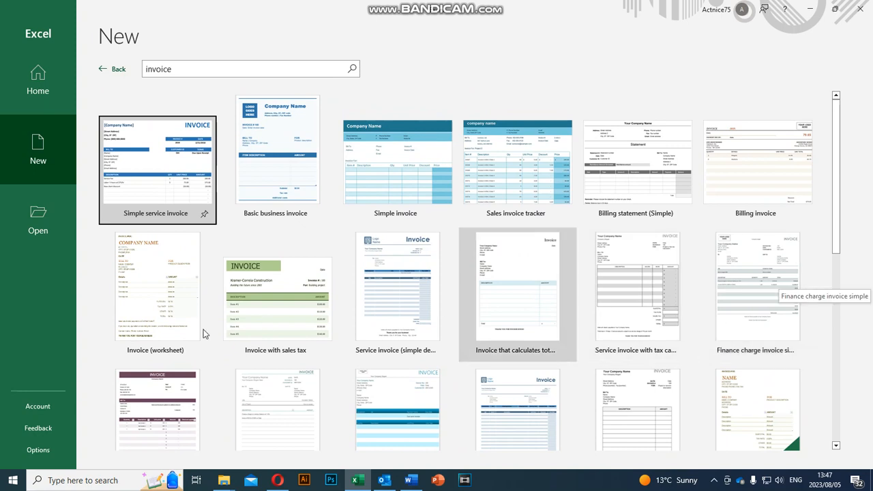
Step: Create a workbook from the Service invoice (simple design) template and dismiss its tip note
click(402, 293)
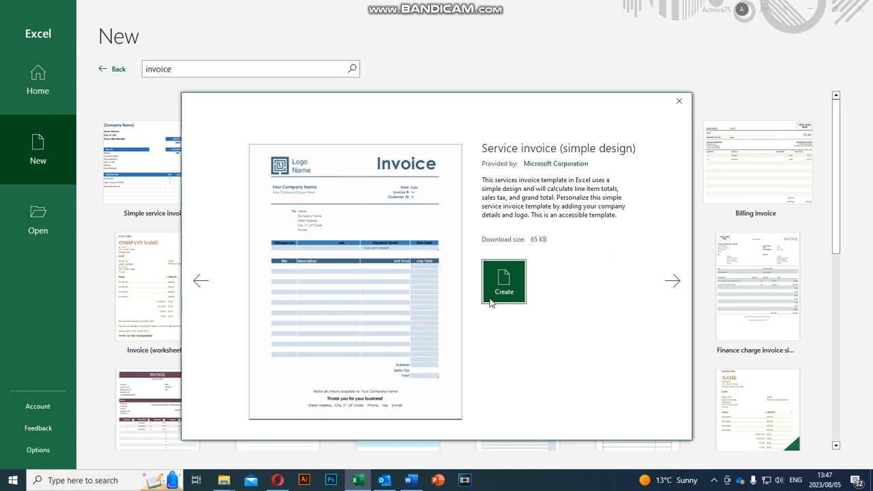
click(491, 300)
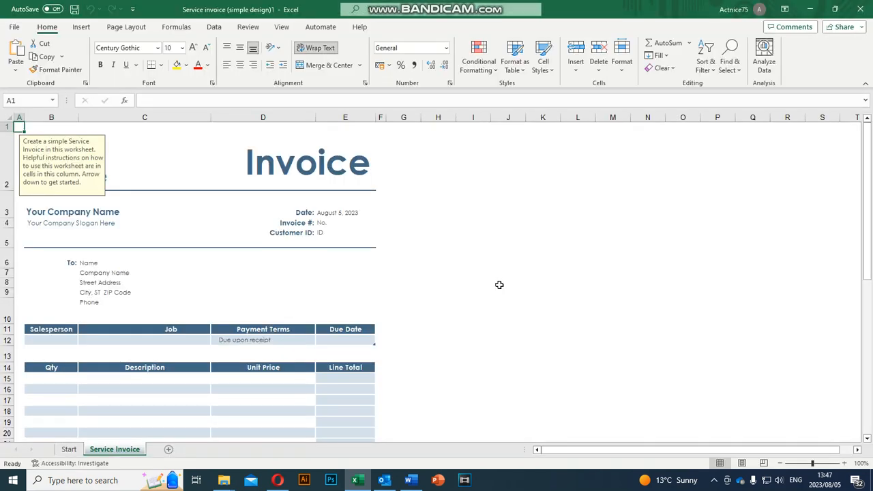
click(438, 171)
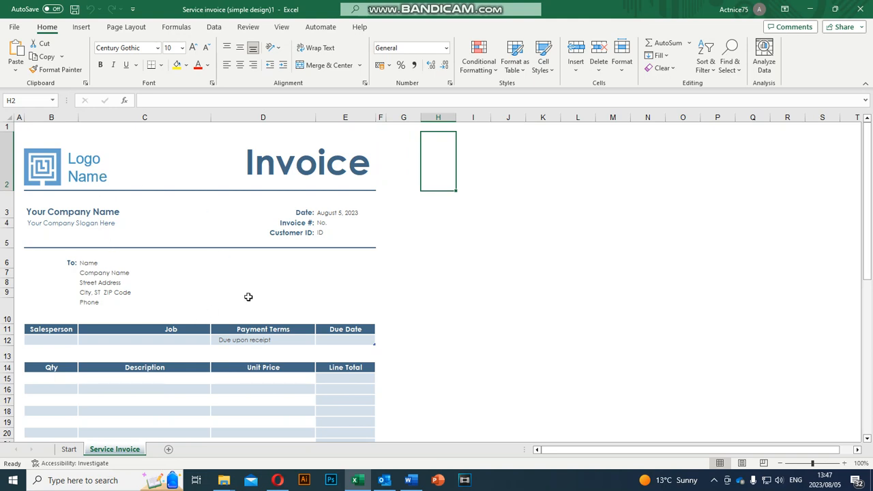
scroll(248, 297, down, 7)
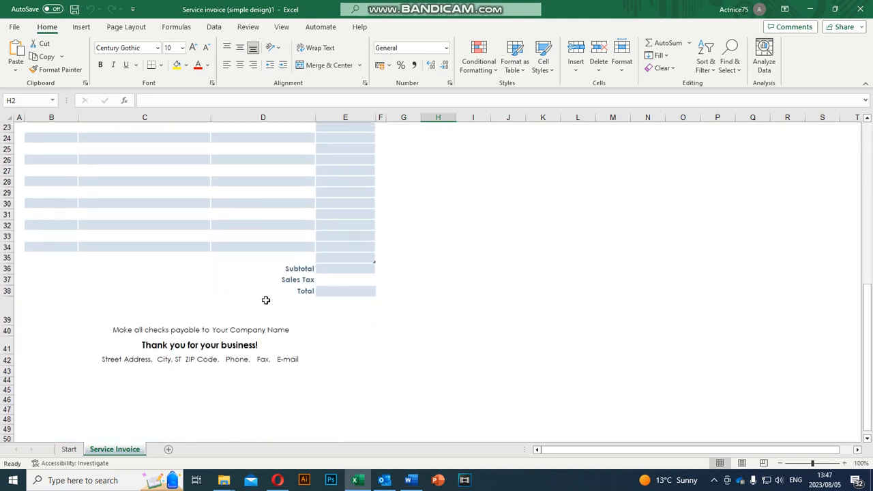
scroll(266, 300, up, 7)
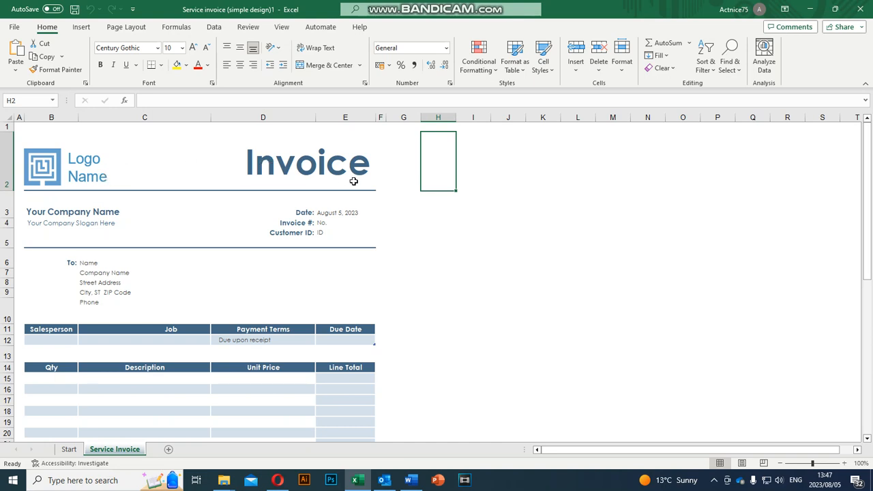
Step: Delete the placeholder logo picture and select the empty logo cell B2:C2
click(92, 168)
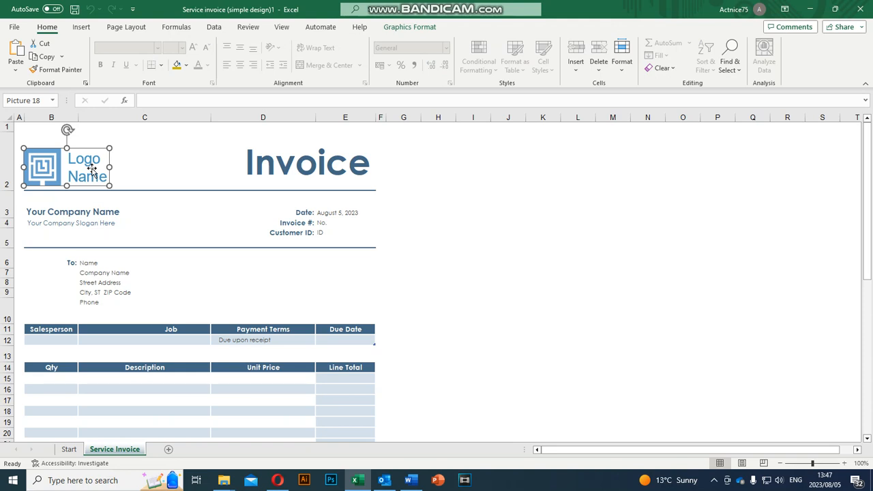
key(Delete)
click(43, 137)
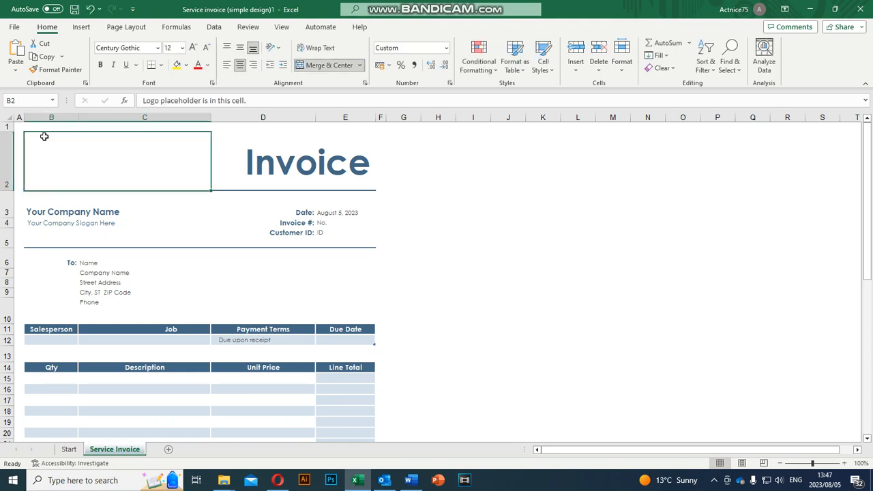
Step: Start inserting a picture from this device and browse to the PHINEM GRAPHIX WORK folder
click(81, 27)
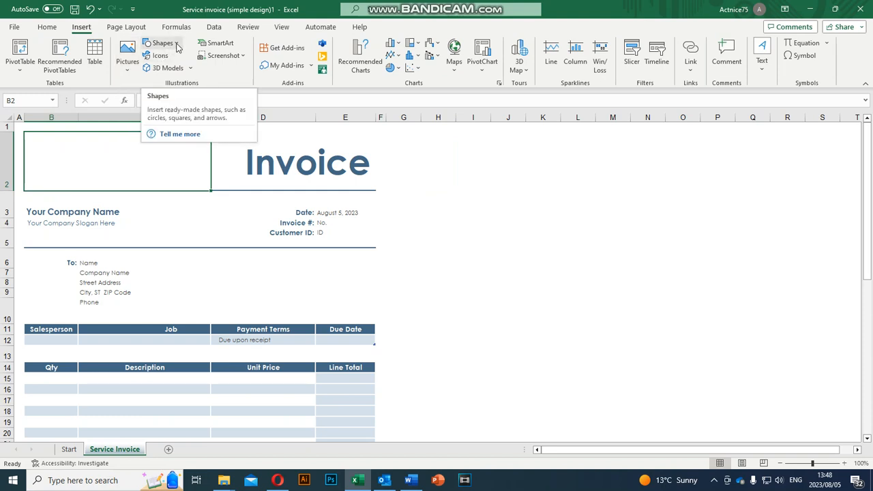
click(127, 58)
click(148, 102)
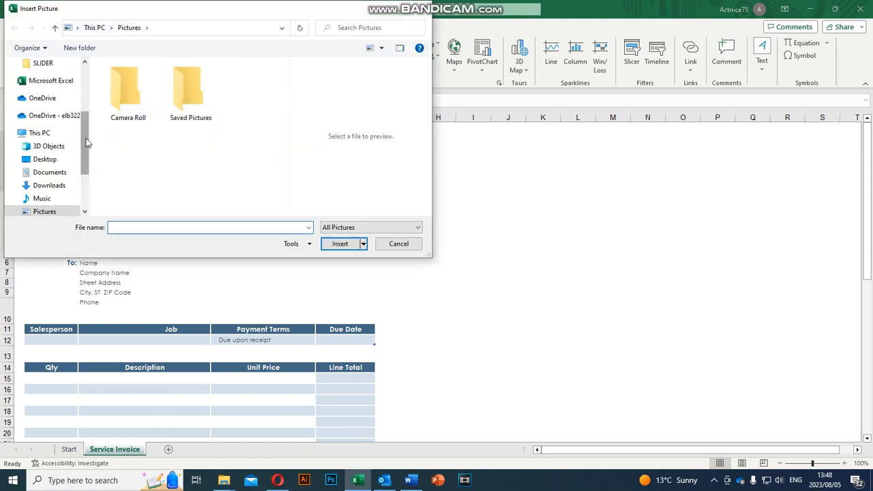
drag(86, 140, 88, 94)
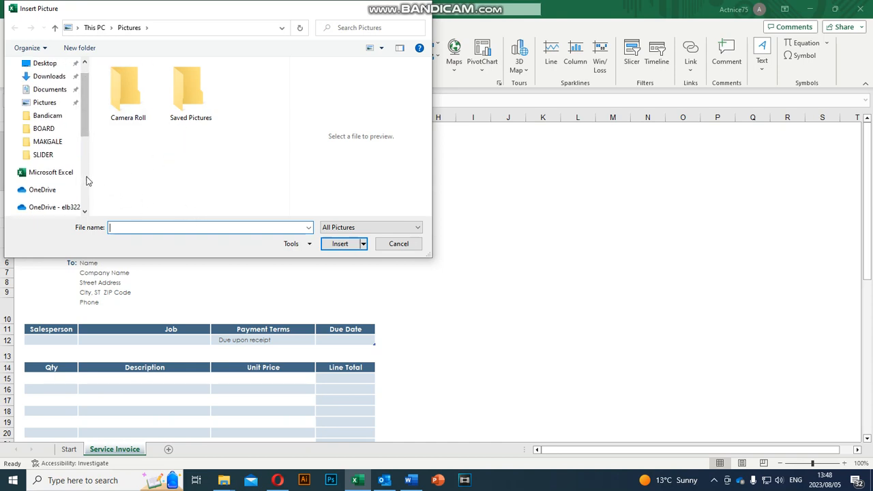
click(43, 154)
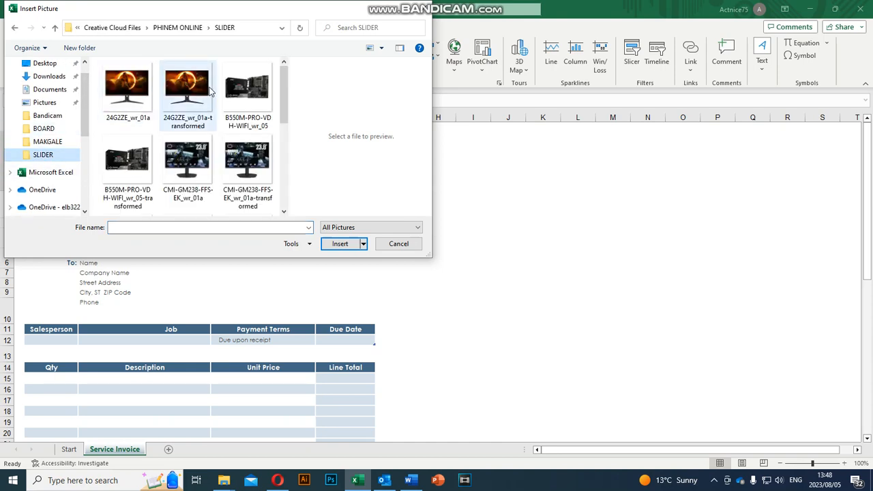
click(123, 29)
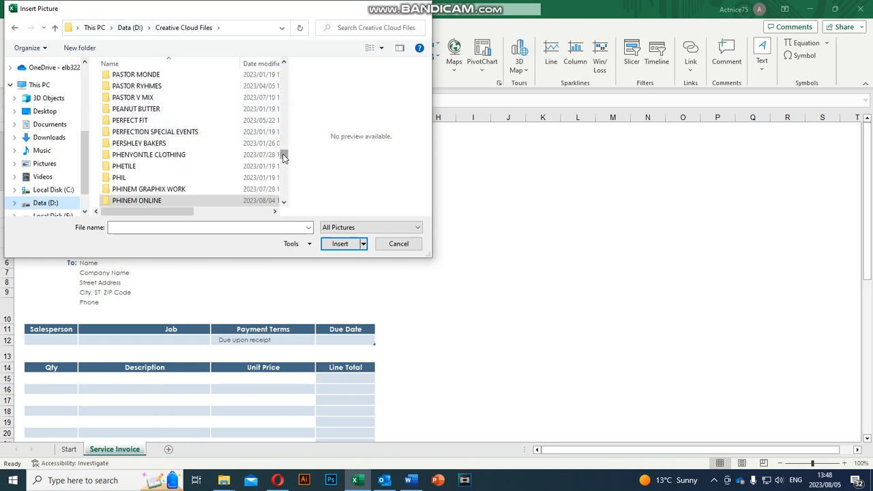
double_click(146, 191)
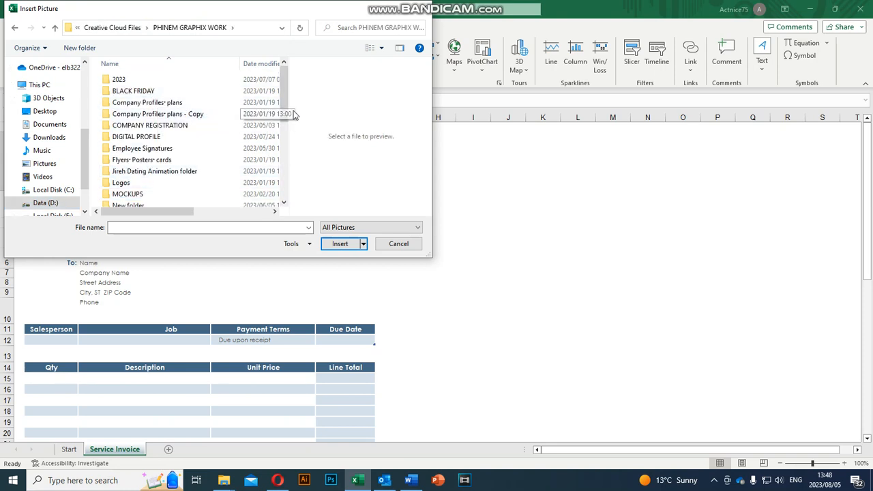
drag(285, 112, 284, 198)
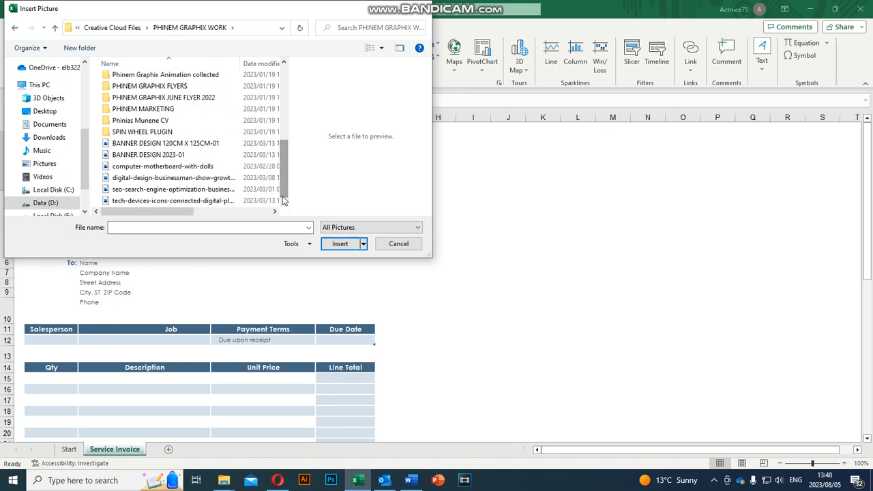
Step: Insert the FREEDOM DAY-01 image from the 2023 folder into the sheet
click(160, 167)
click(158, 179)
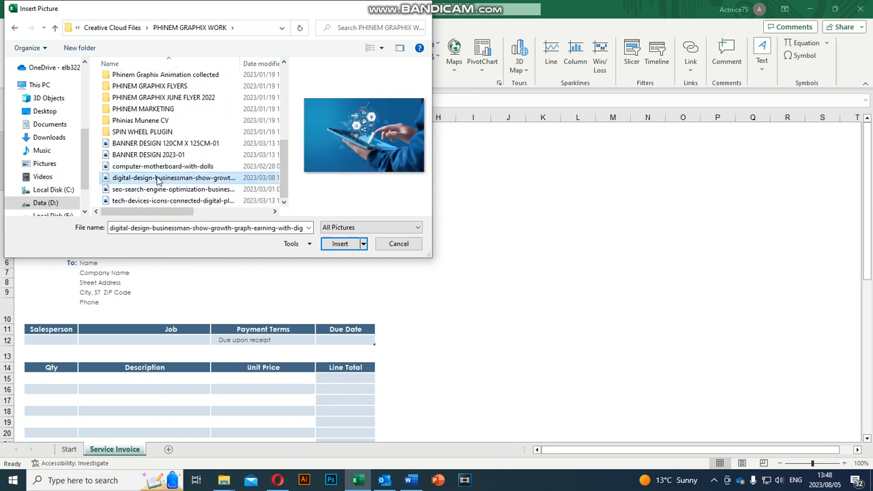
click(156, 191)
click(150, 200)
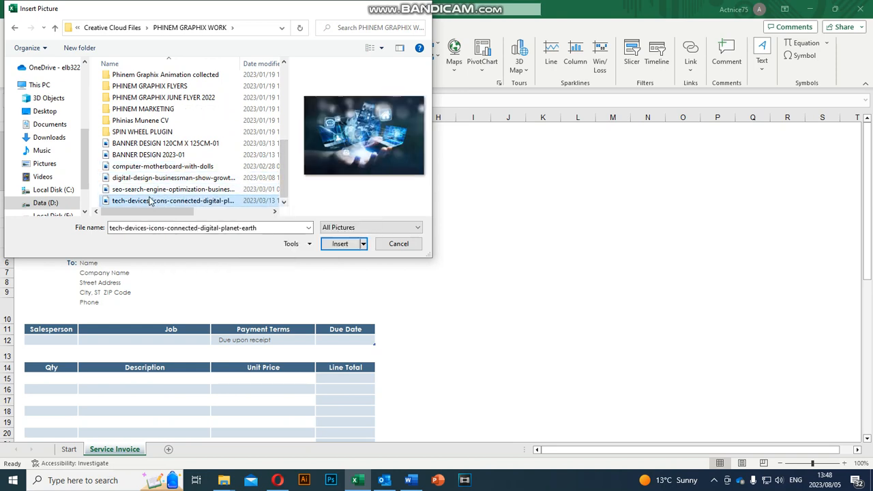
drag(288, 179, 285, 127)
scroll(175, 88, up, 3)
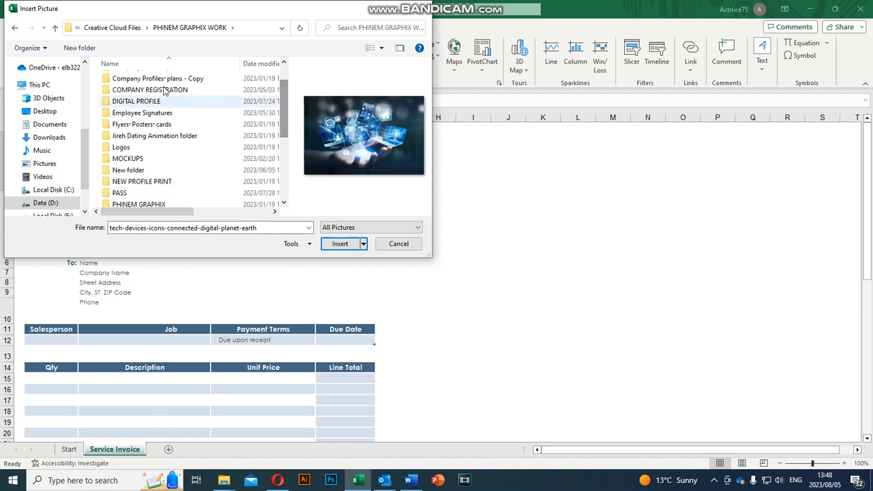
double_click(165, 84)
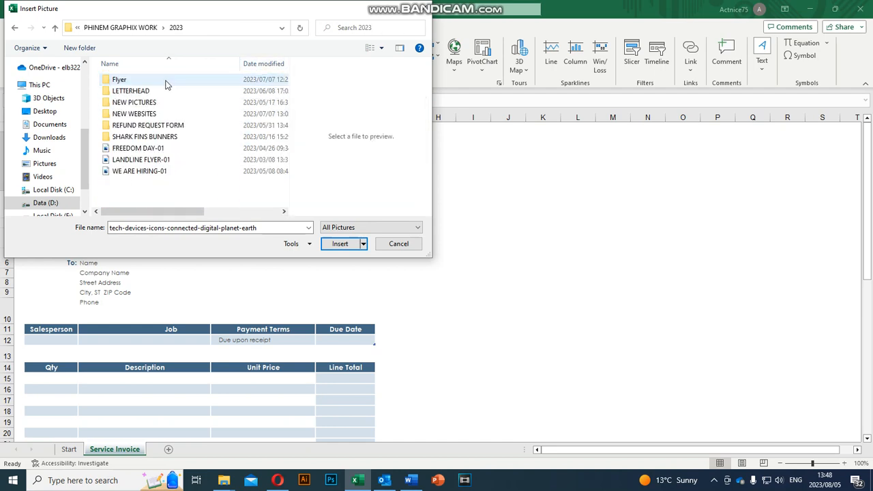
click(140, 150)
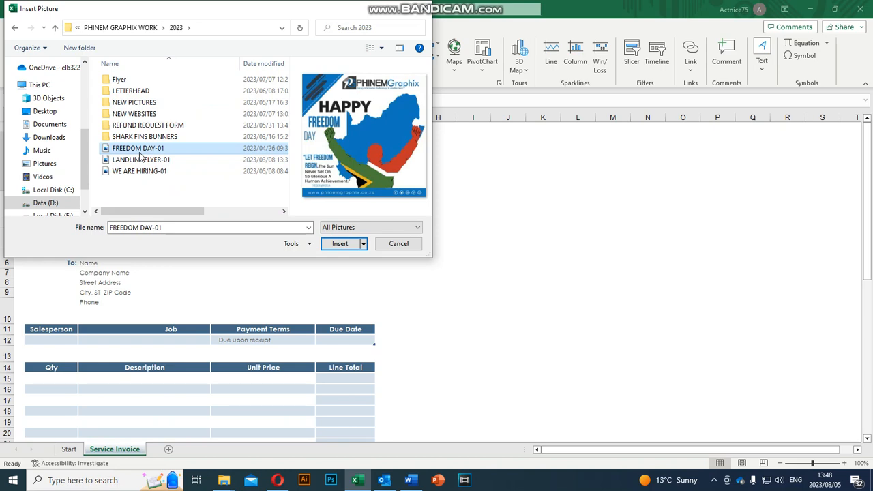
click(342, 250)
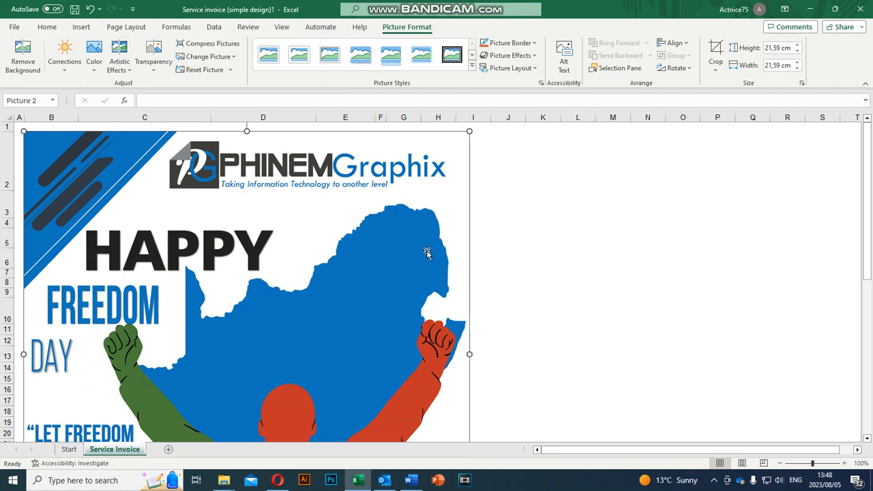
Step: Crop the flyer to its top PHINEMGraphix banner, 3.33 cm × 21.59 cm
click(716, 66)
click(728, 85)
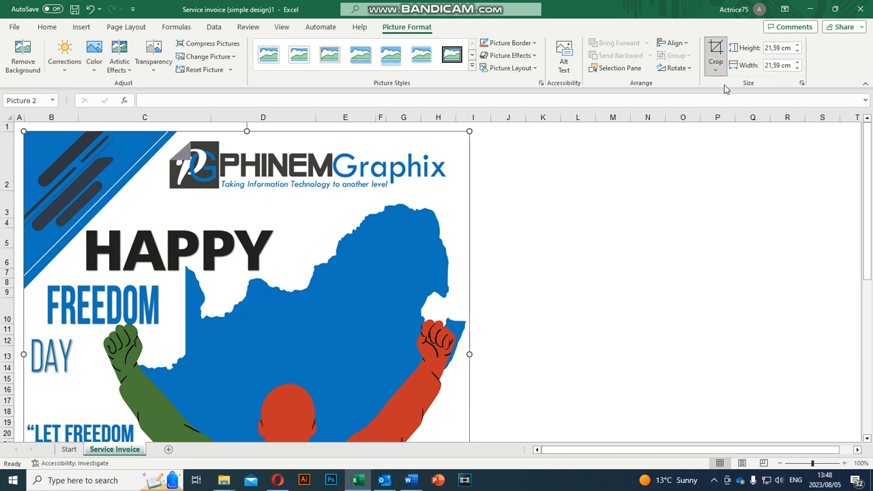
scroll(386, 303, down, 2)
scroll(386, 302, down, 2)
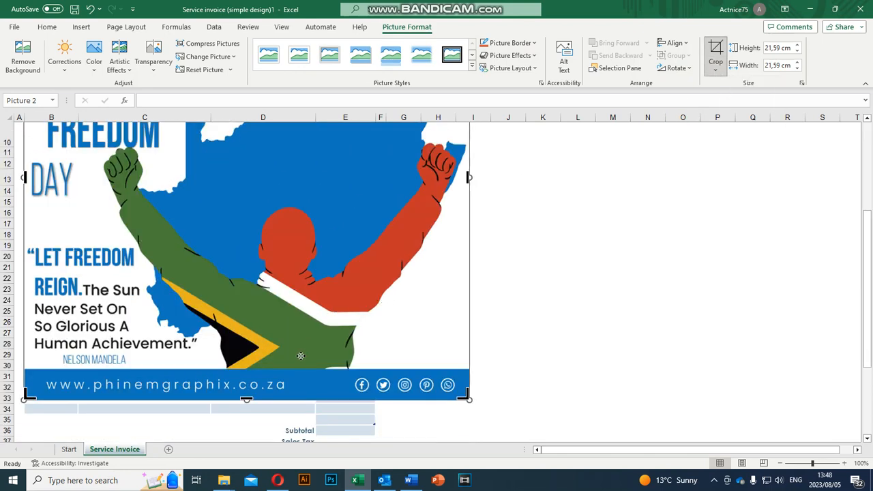
drag(246, 400, 264, 150)
scroll(323, 229, up, 2)
scroll(323, 230, up, 1)
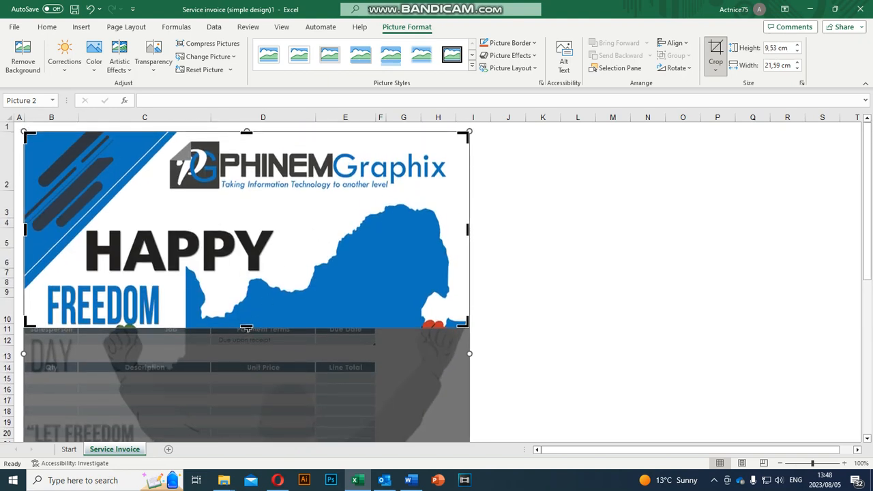
drag(246, 328, 268, 200)
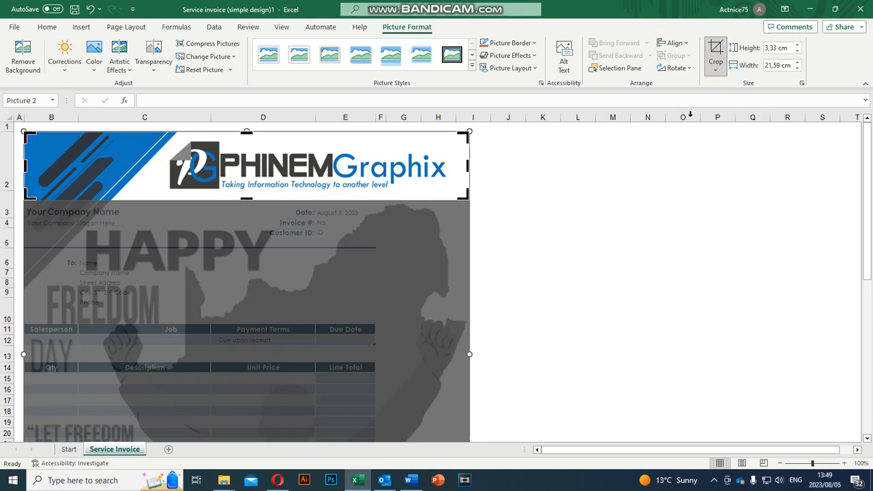
click(715, 68)
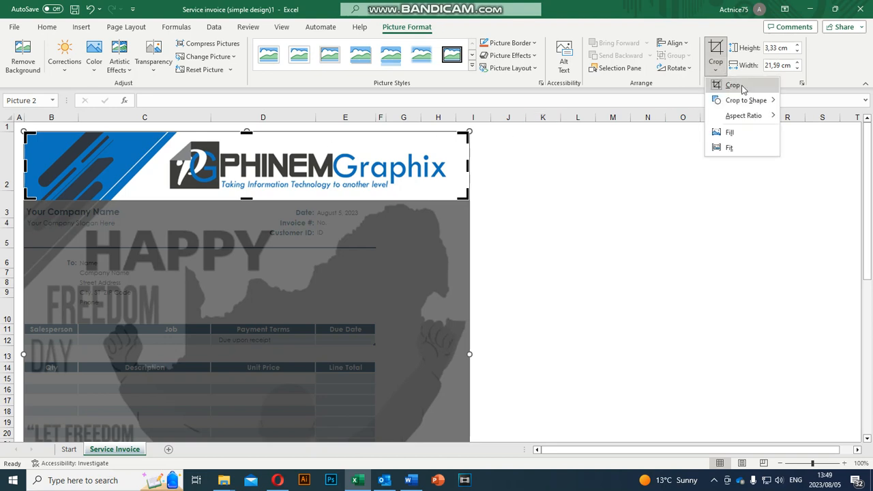
click(728, 85)
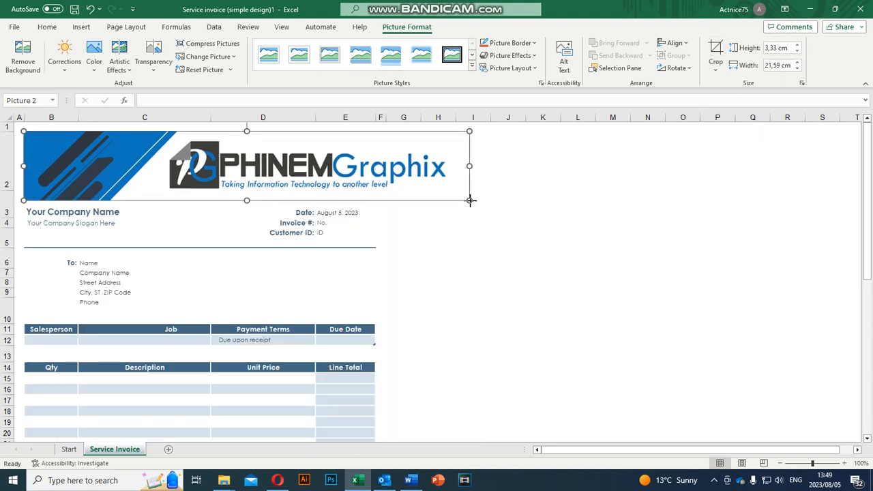
drag(469, 199, 128, 170)
Step: Resize the logo banner to 1.48 cm × 9.6 cm and nudge it down beside the Invoice heading
drag(181, 153, 166, 152)
drag(255, 174, 120, 159)
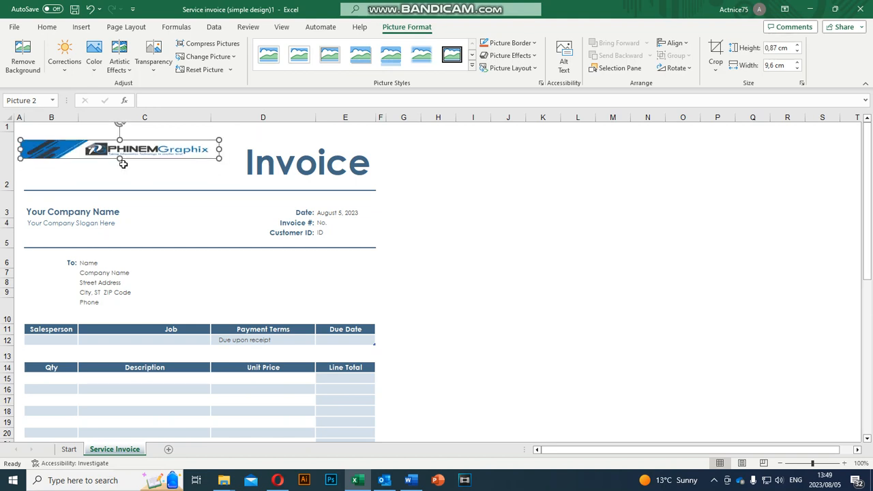
key(ctrl+z)
drag(218, 156, 165, 155)
key(ctrl+z)
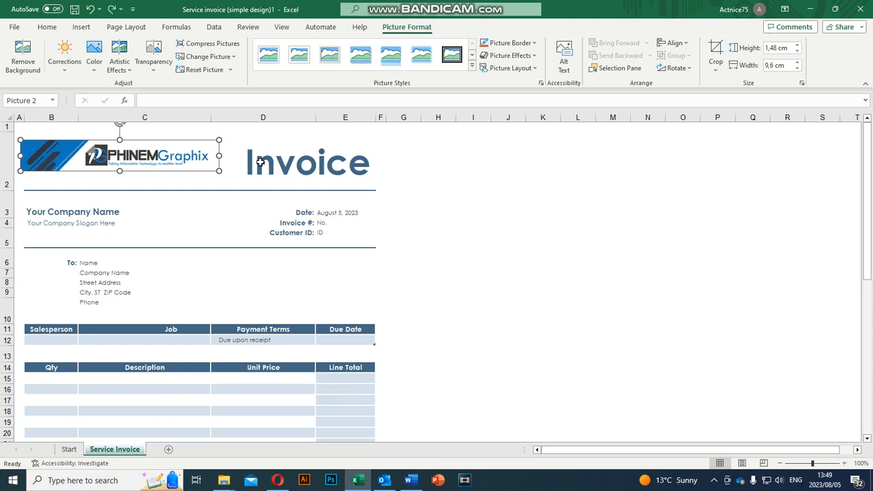
key(Down)
key(Down)
key(Down)
key(Down)
key(Down)
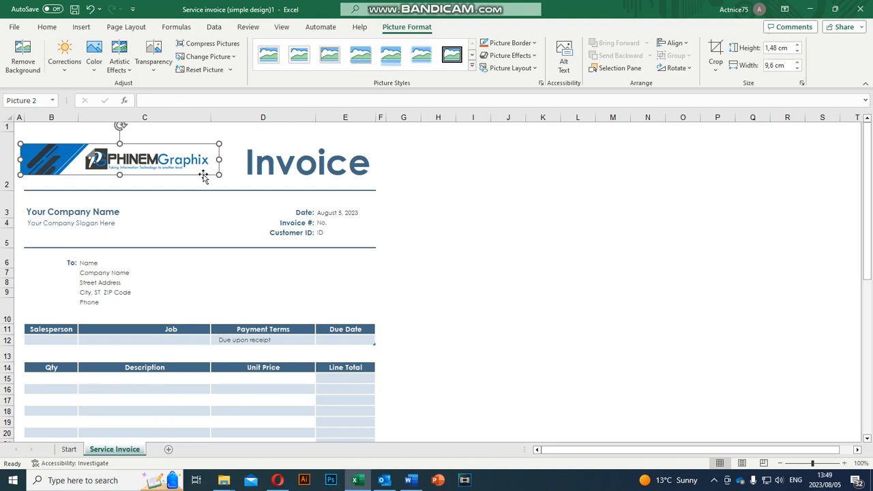
Step: Type the business street address into cell B3 over 'Your Company Name', fixing a typo
click(194, 205)
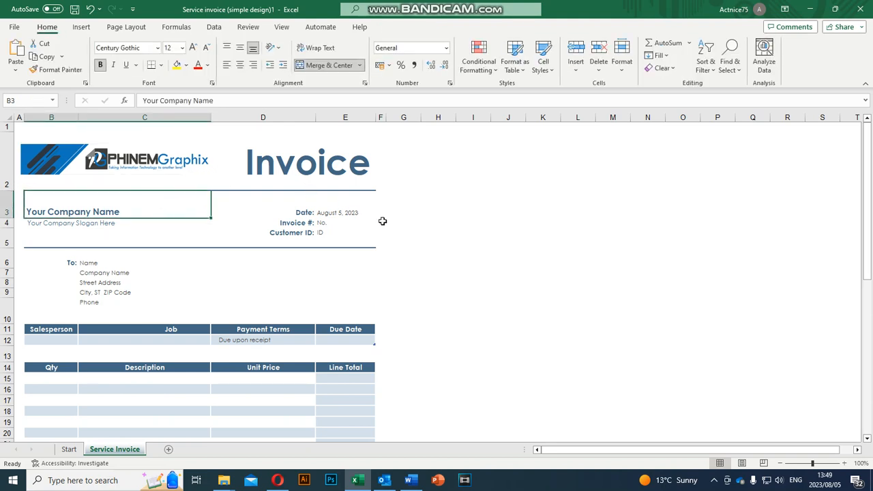
click(284, 165)
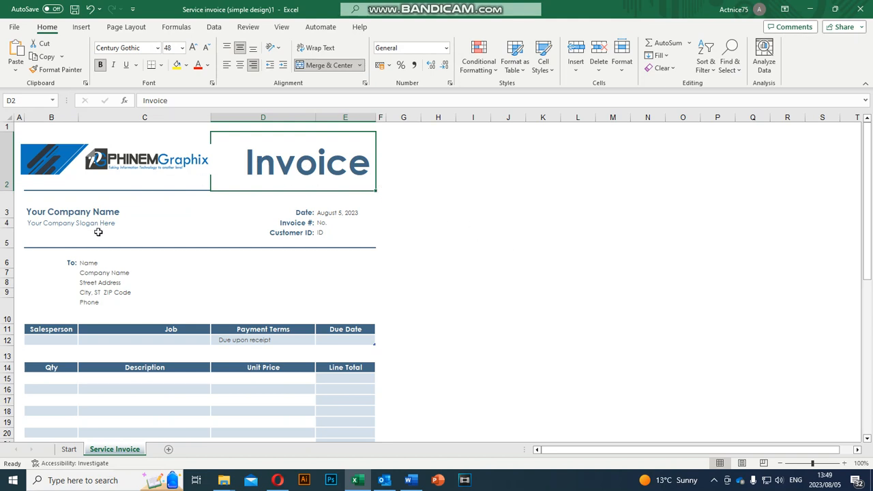
click(64, 213)
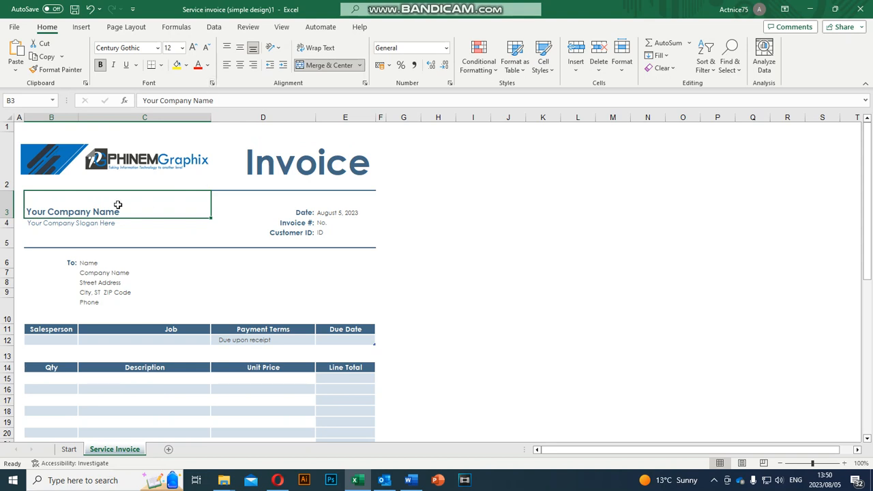
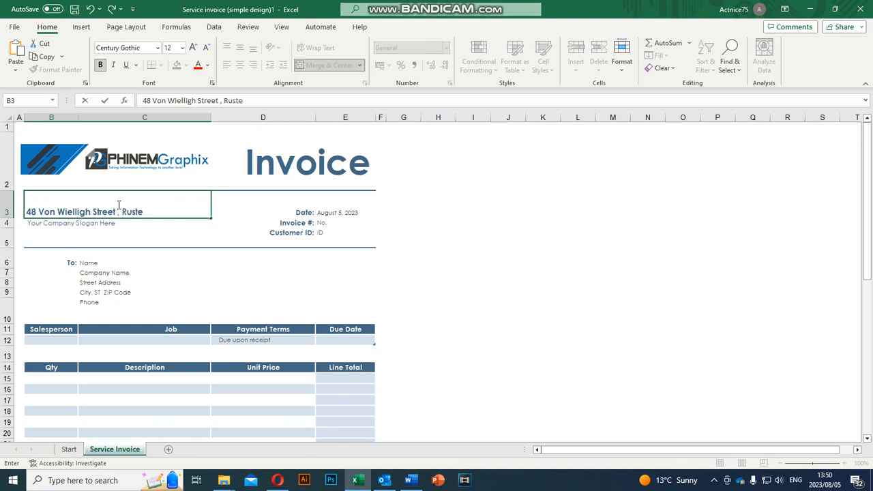
Step: Enter a 'Phone:' line in B4 and the company e-mail address in B5
click(76, 227)
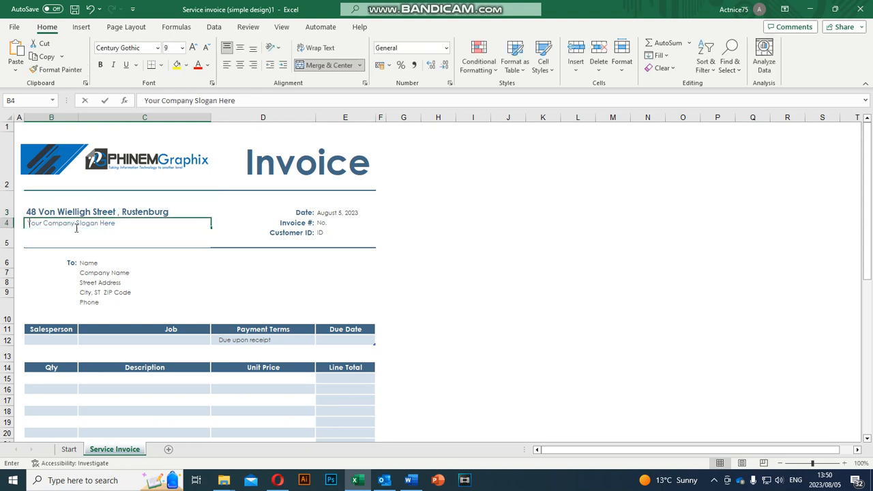
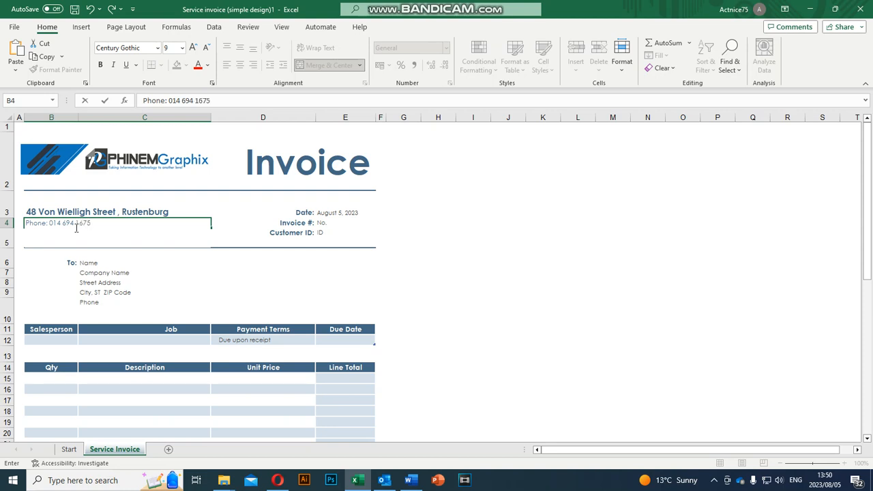
click(65, 239)
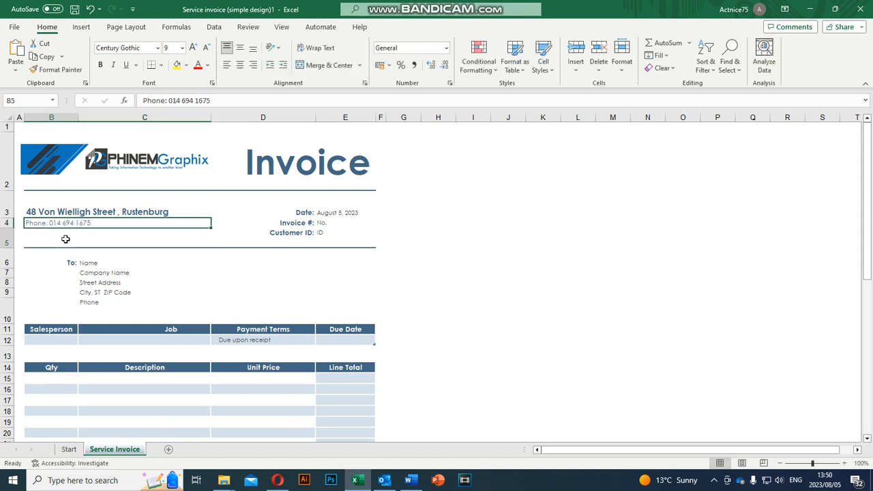
text(Email:)
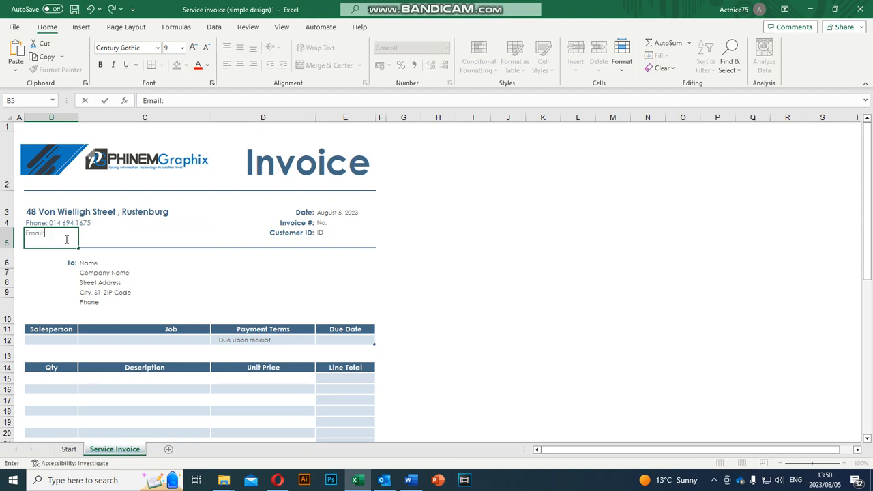
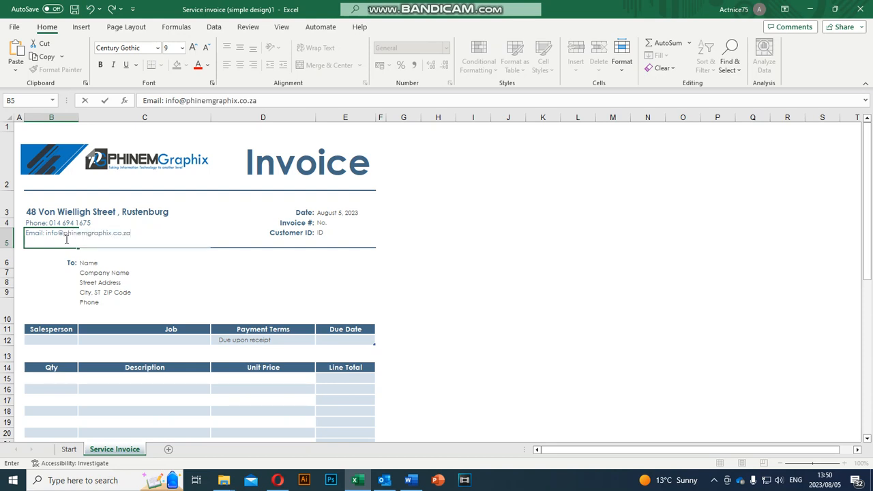
click(320, 212)
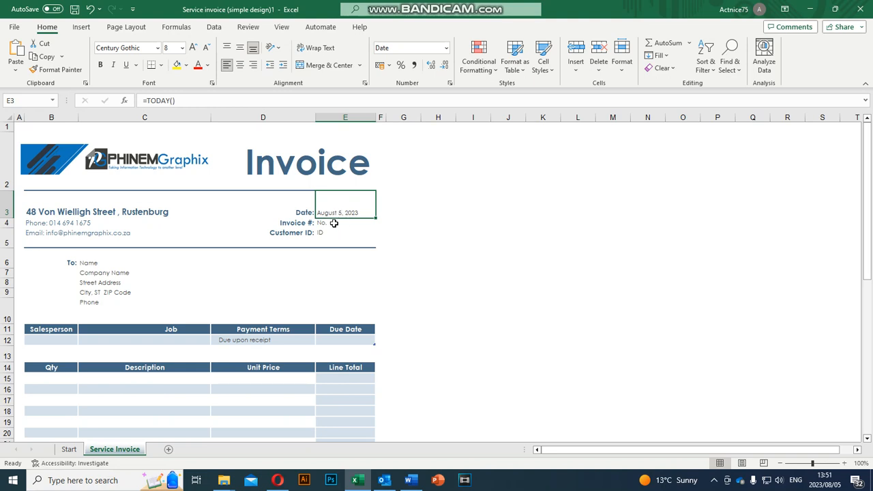
click(180, 101)
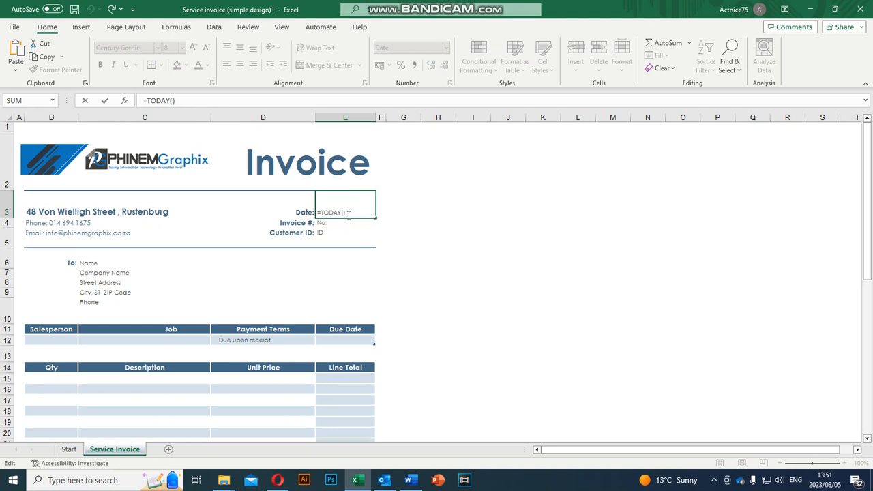
click(326, 223)
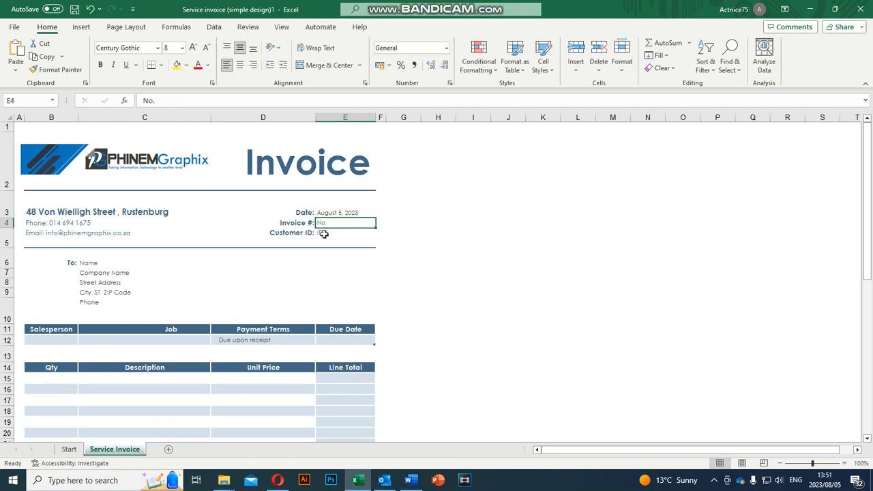
click(323, 233)
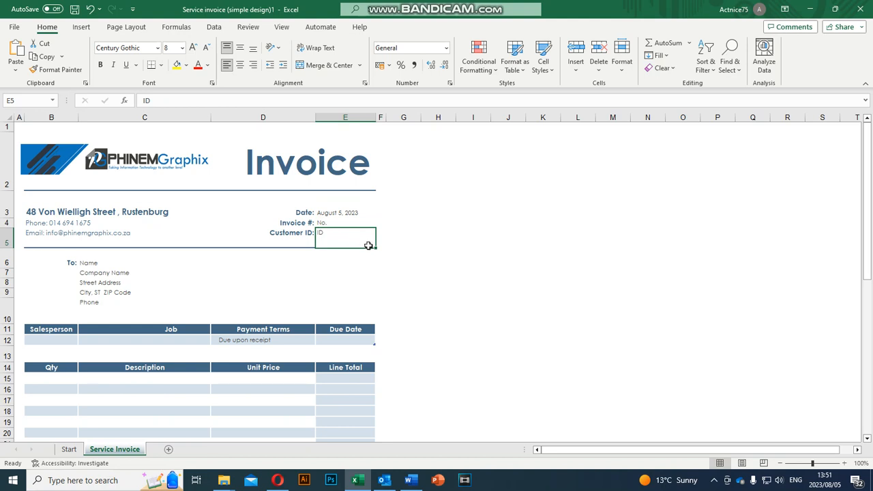
click(103, 274)
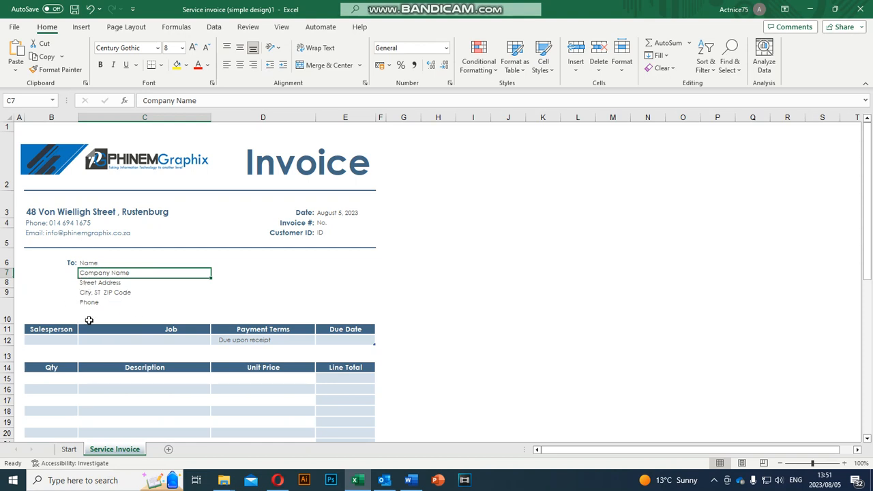
scroll(260, 311, down, 1)
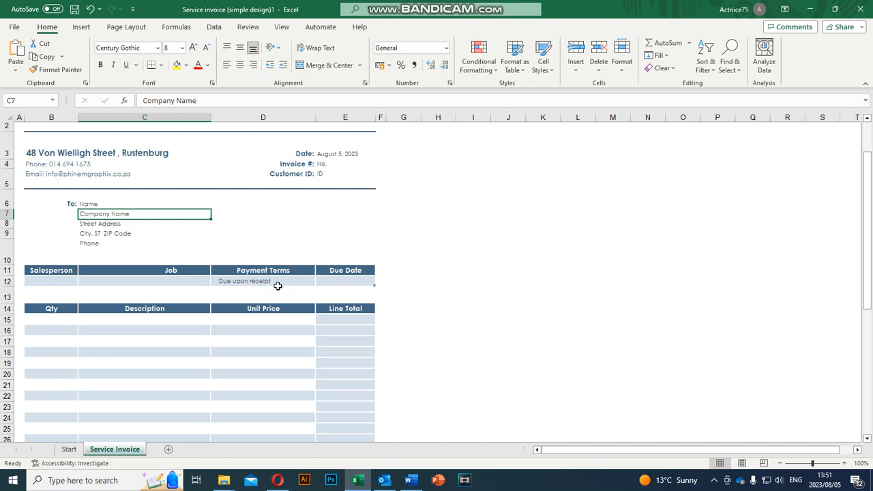
scroll(249, 321, down, 3)
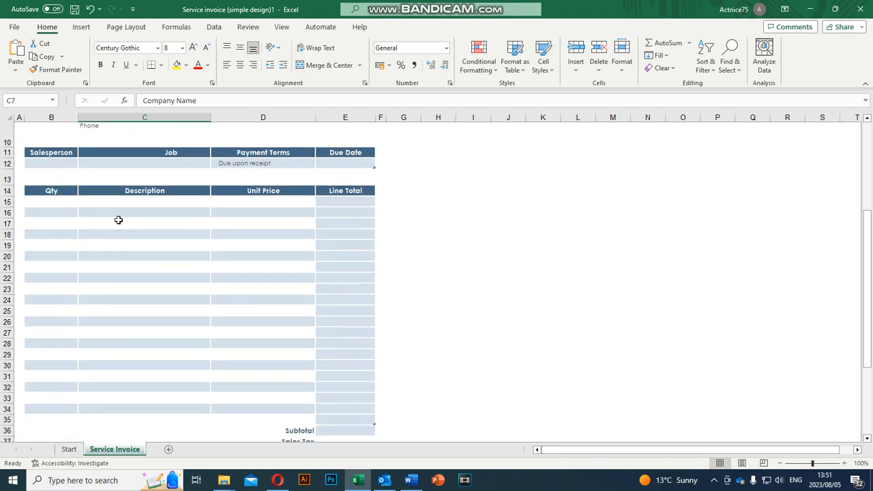
Step: Check the first line-item cells and enter quantity 2 in B15
click(51, 199)
click(123, 204)
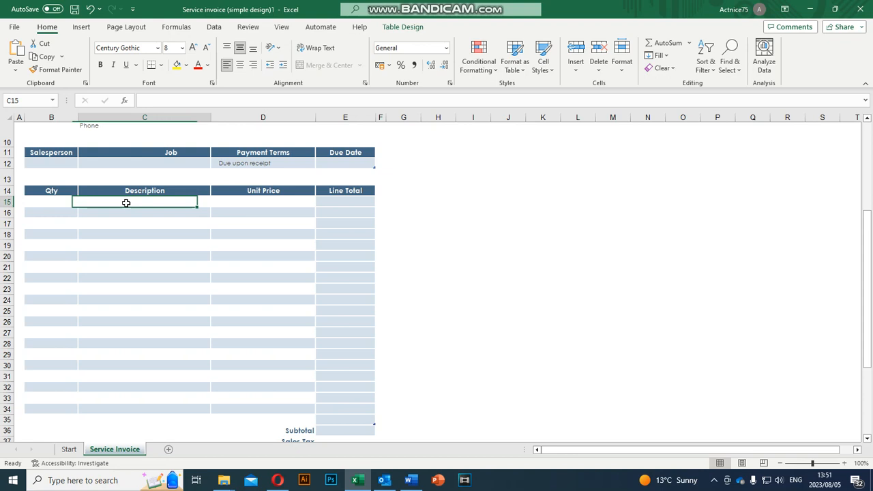
click(253, 200)
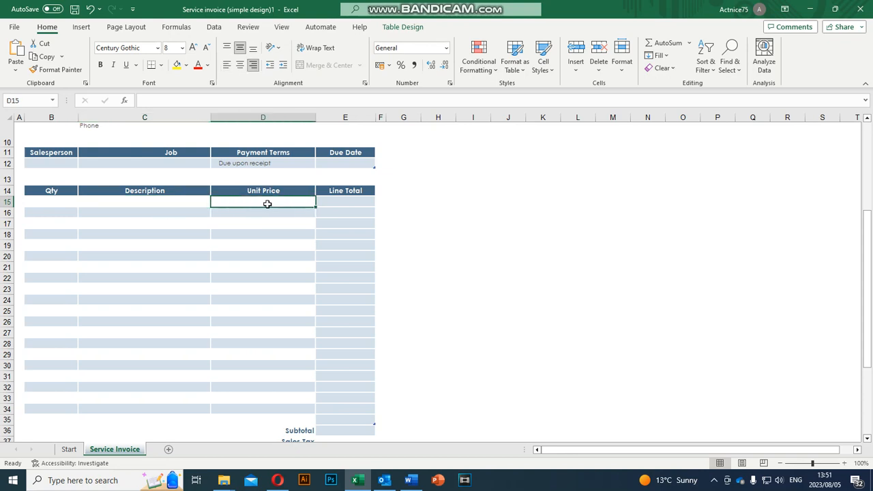
click(340, 203)
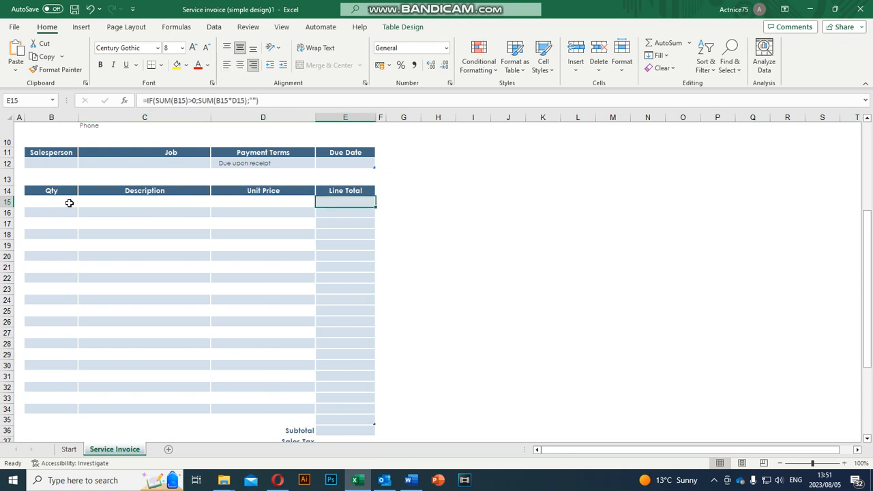
click(58, 203)
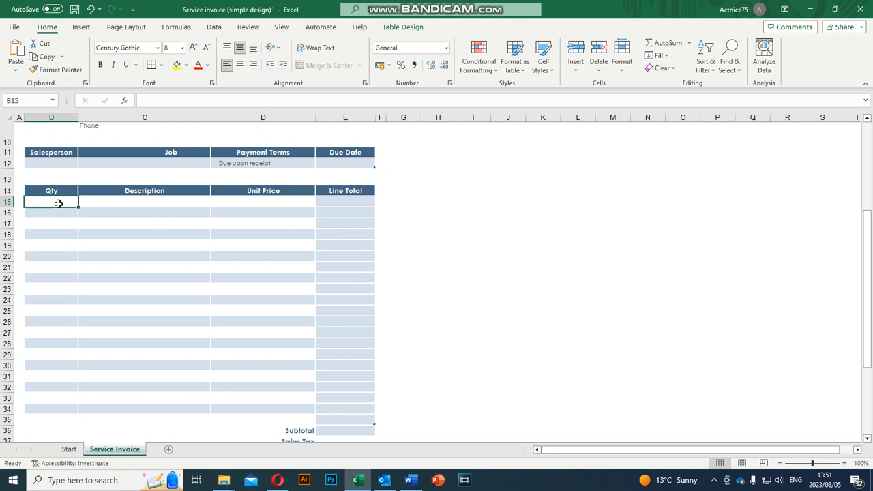
text(2)
click(168, 202)
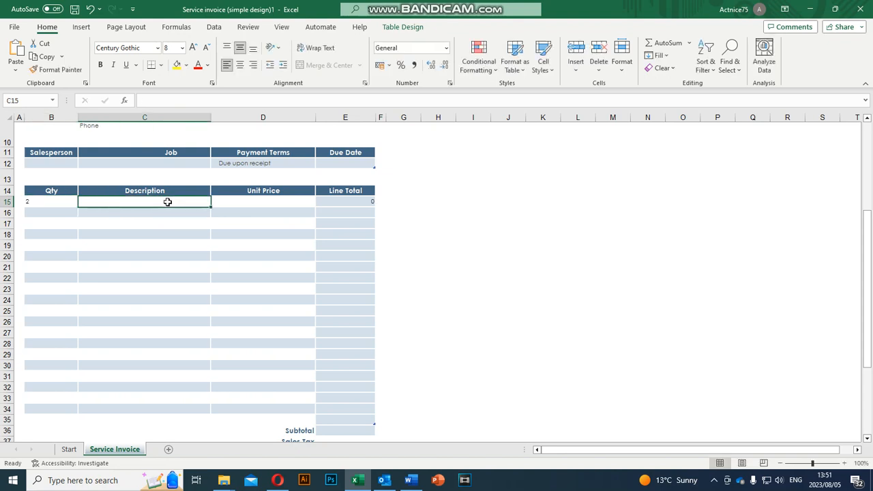
Step: Enter 'Computers' as description and 500 as unit price, giving a 1000 line total
text(C)
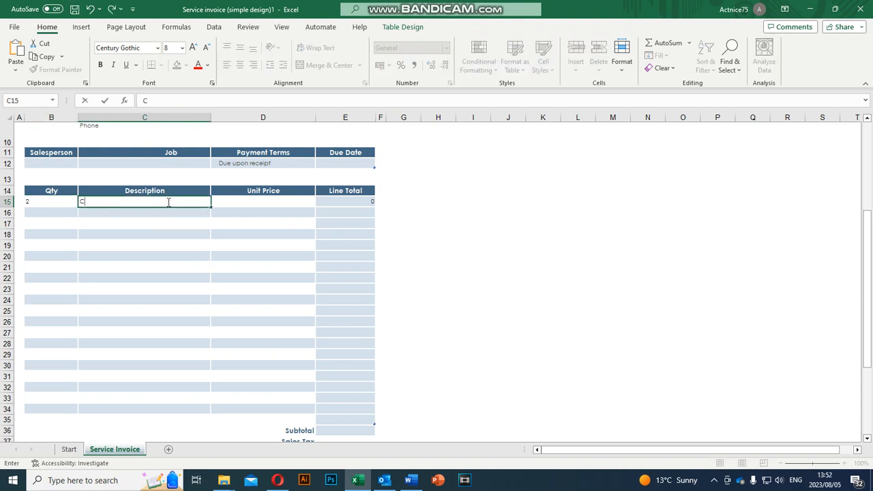
text(ompouters)
click(101, 200)
key(BackSpace)
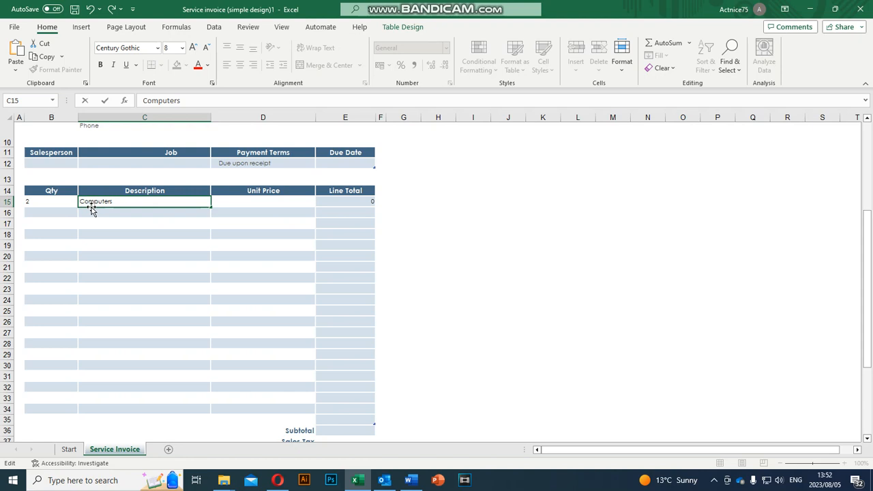
click(233, 203)
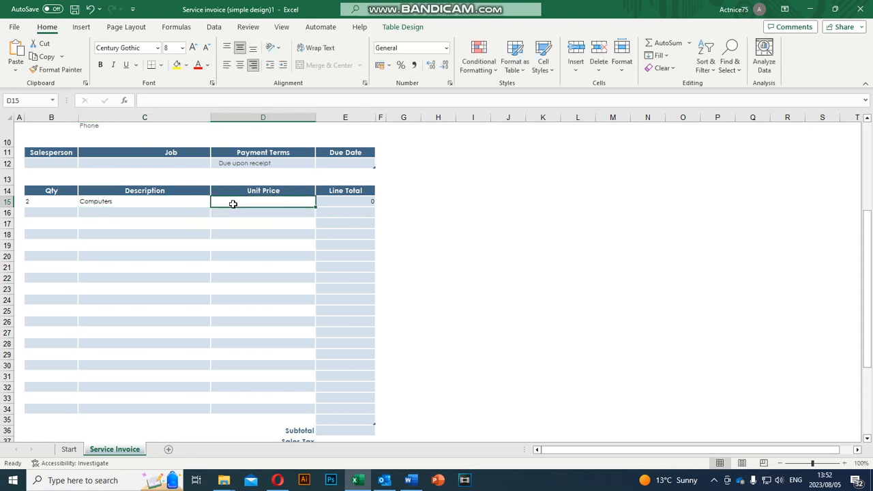
text(500)
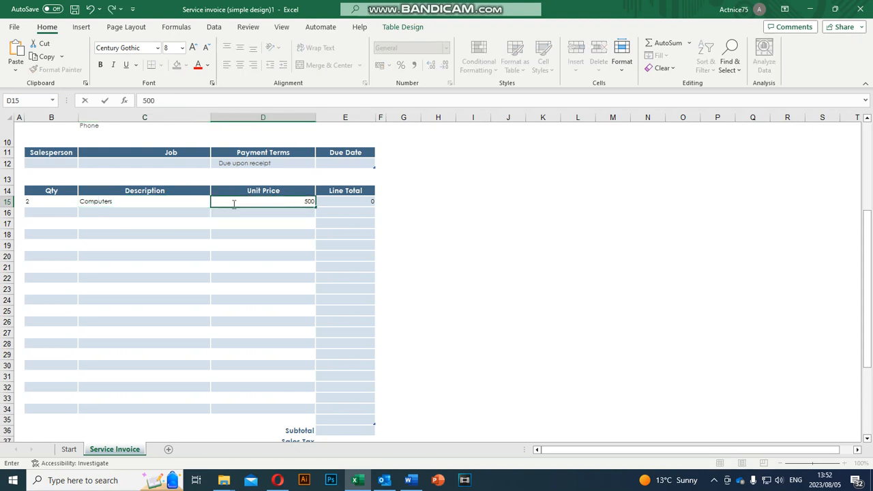
click(235, 222)
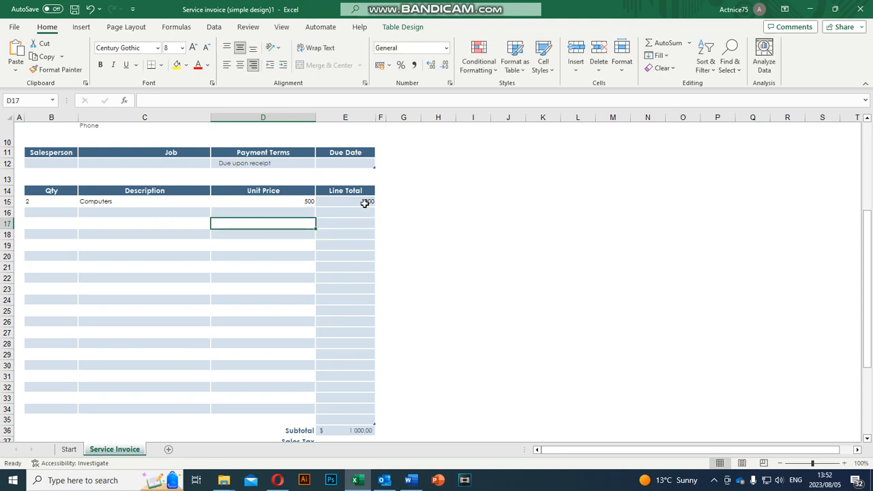
click(364, 203)
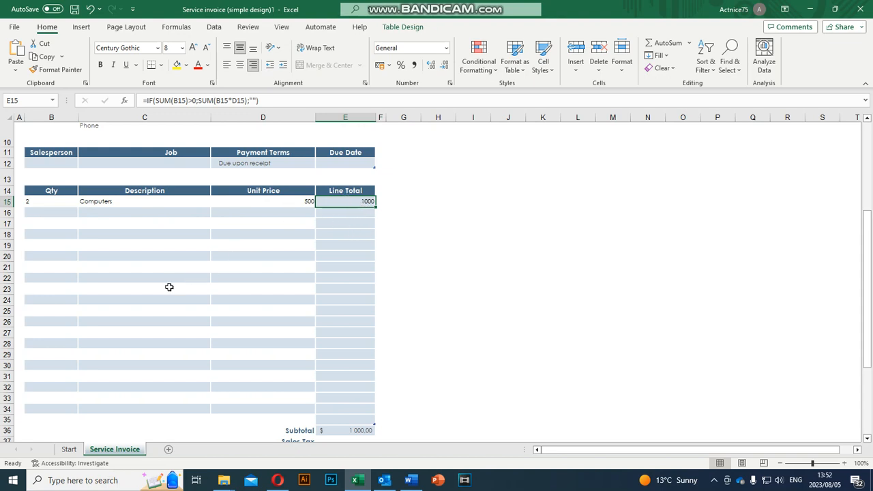
scroll(288, 268, down, 3)
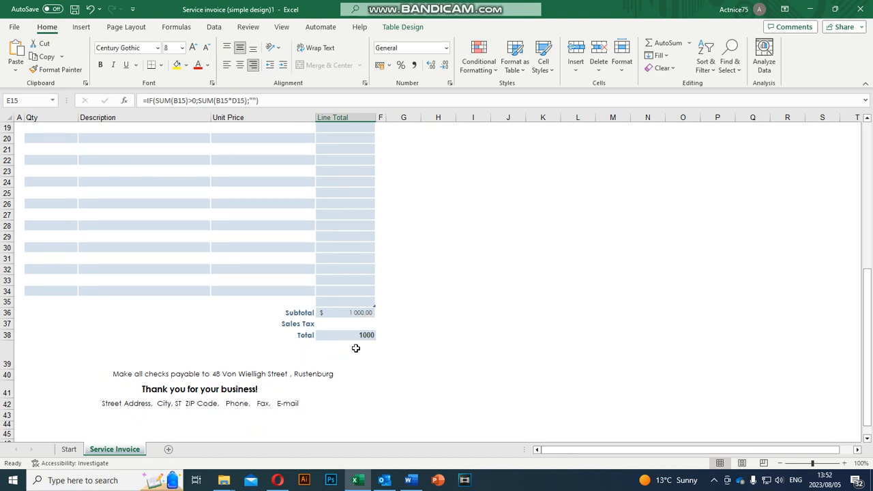
Step: Format Subtotal cell E36 as Currency with the R symbol, showing R1 000.00
click(335, 315)
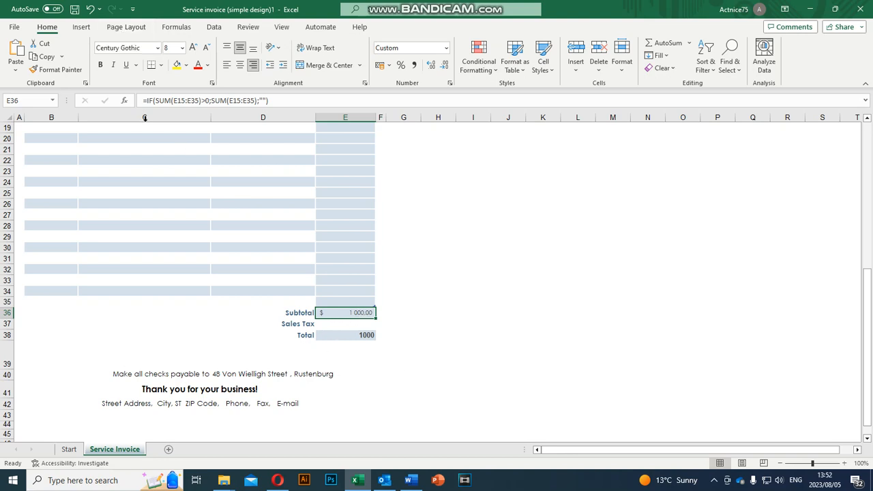
right_click(346, 316)
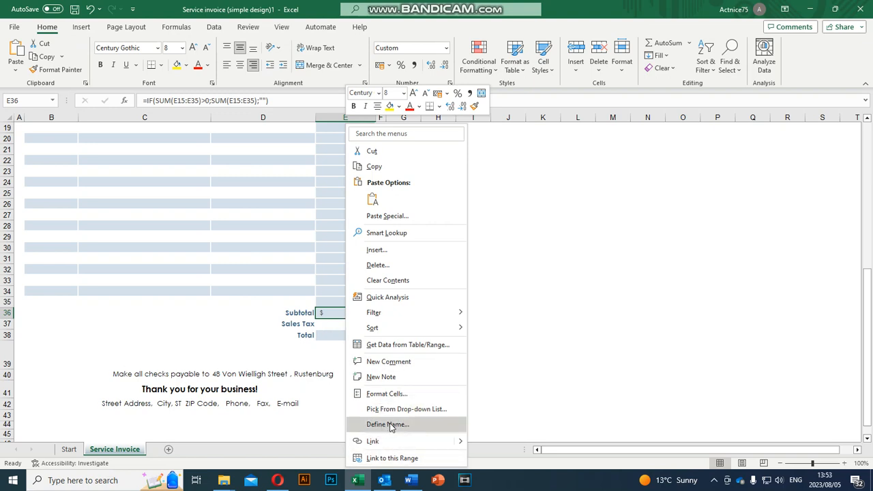
click(395, 398)
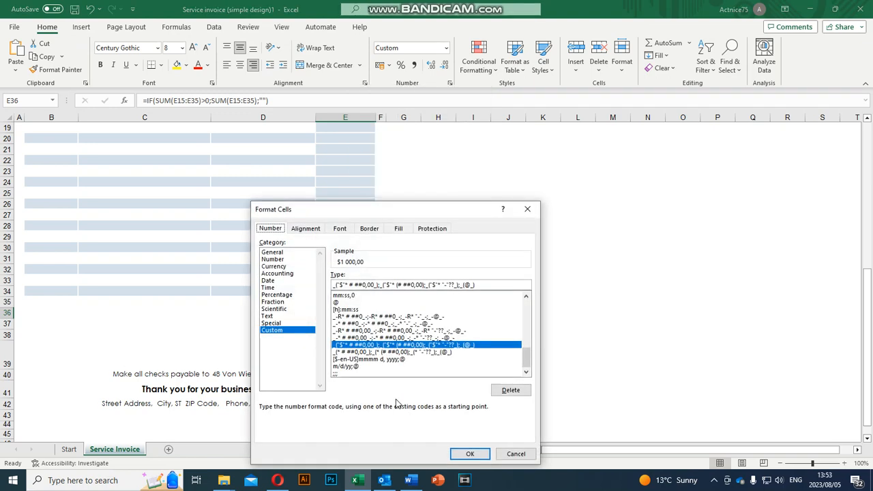
click(276, 266)
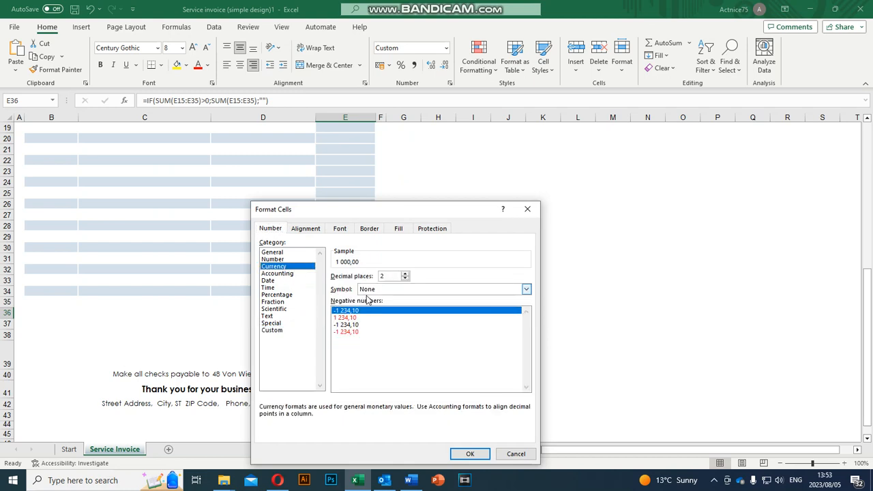
click(526, 290)
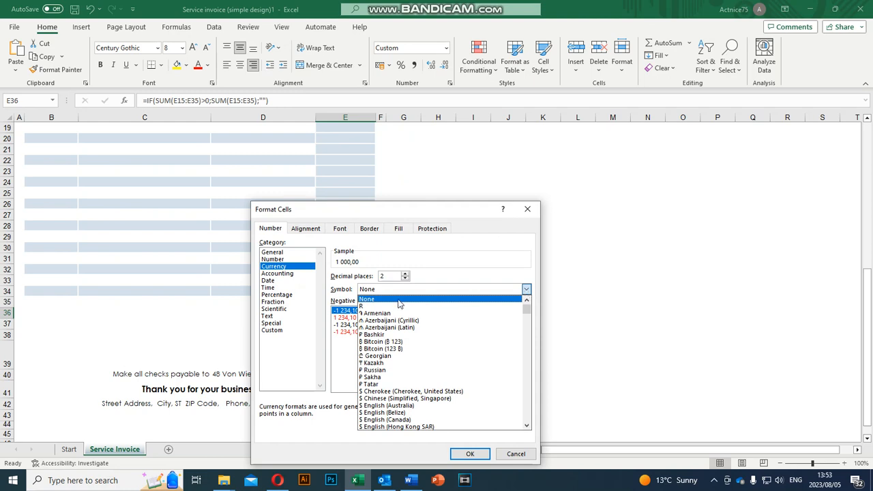
click(372, 306)
click(466, 453)
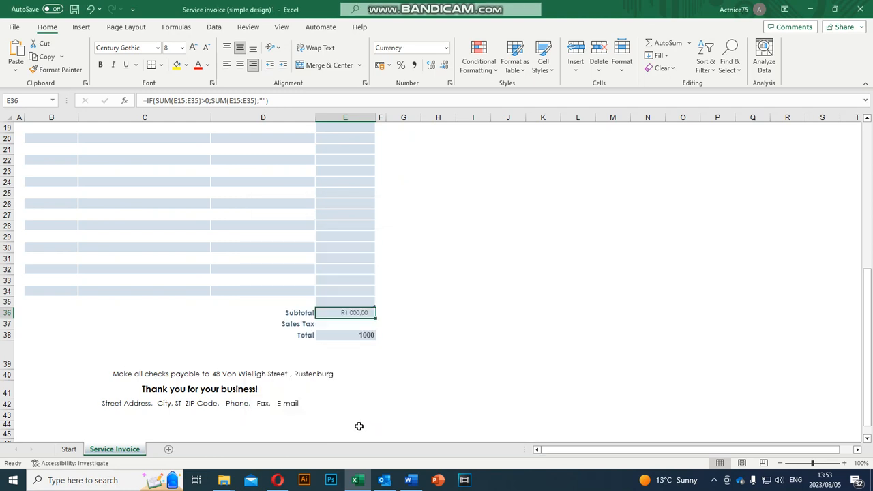
click(353, 335)
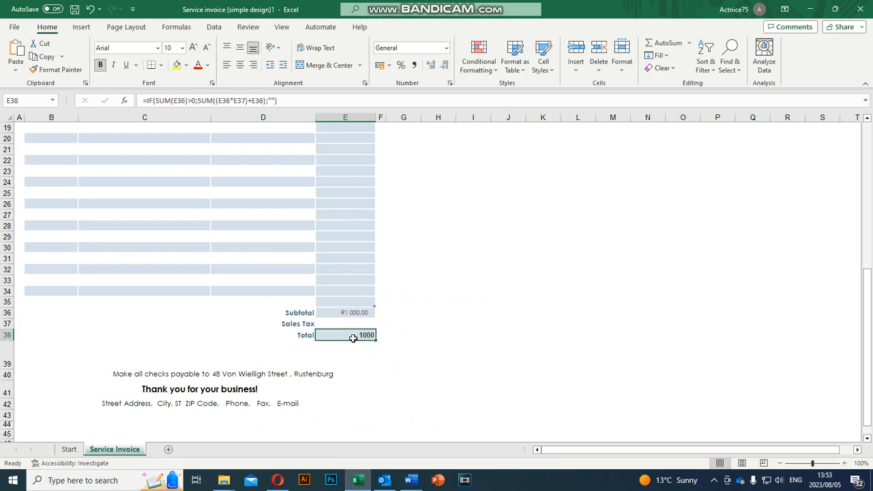
Step: Format the Total in E38 as Currency with the R symbol and 2 decimals, reading R1 000,00
right_click(353, 338)
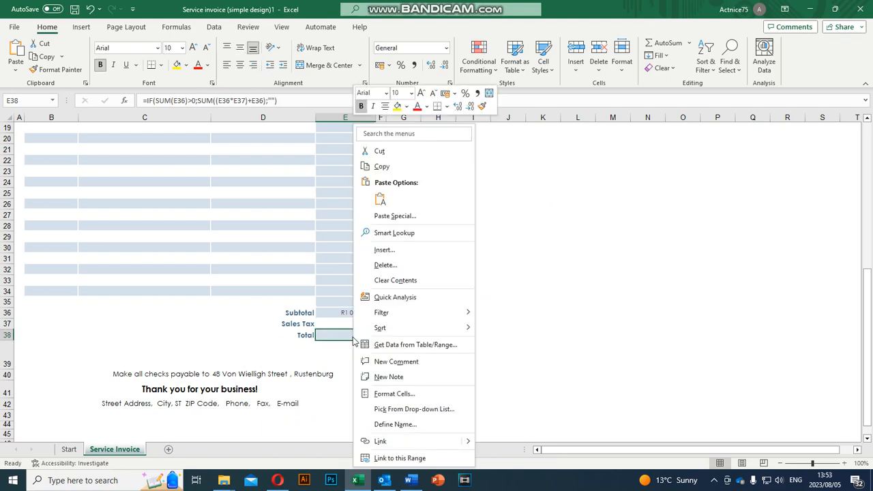
click(403, 396)
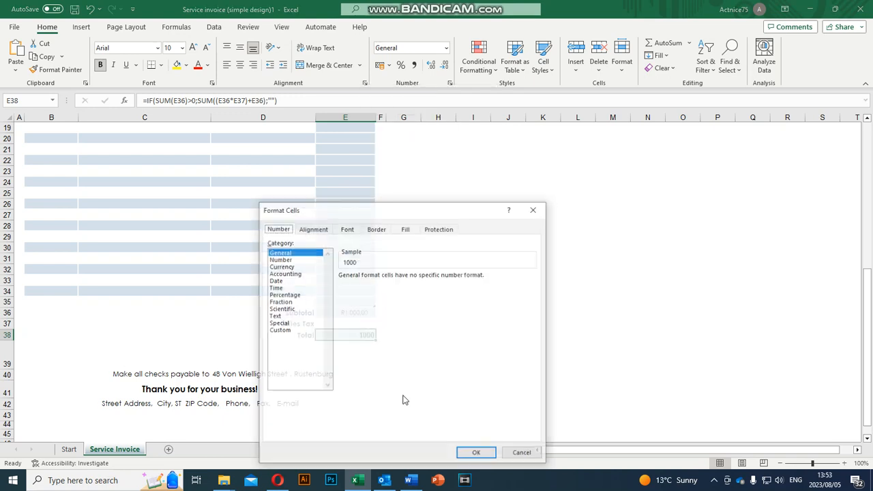
click(280, 266)
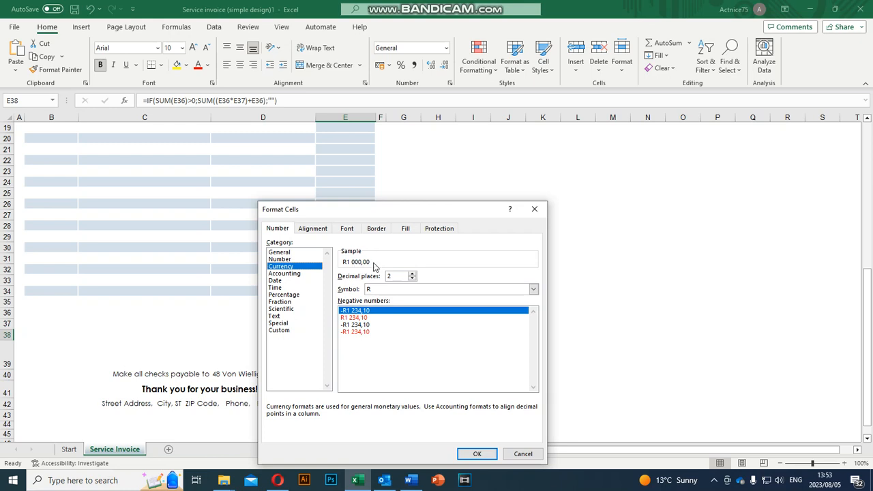
click(483, 453)
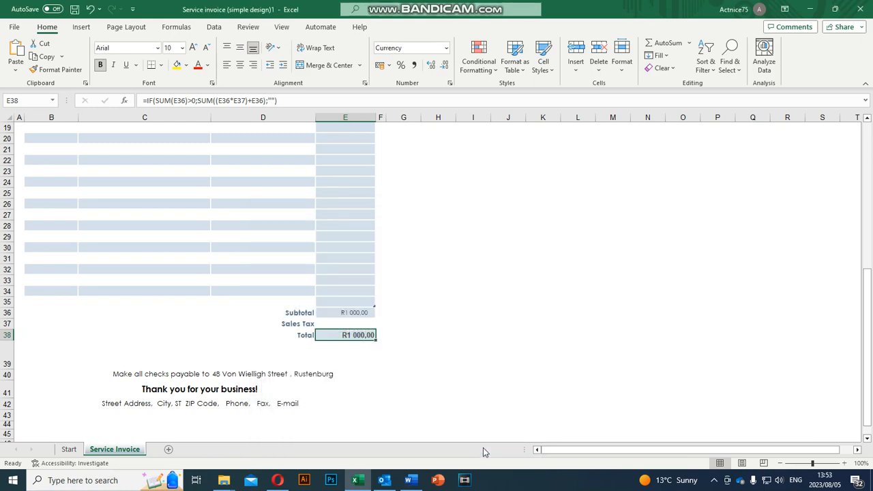
click(359, 325)
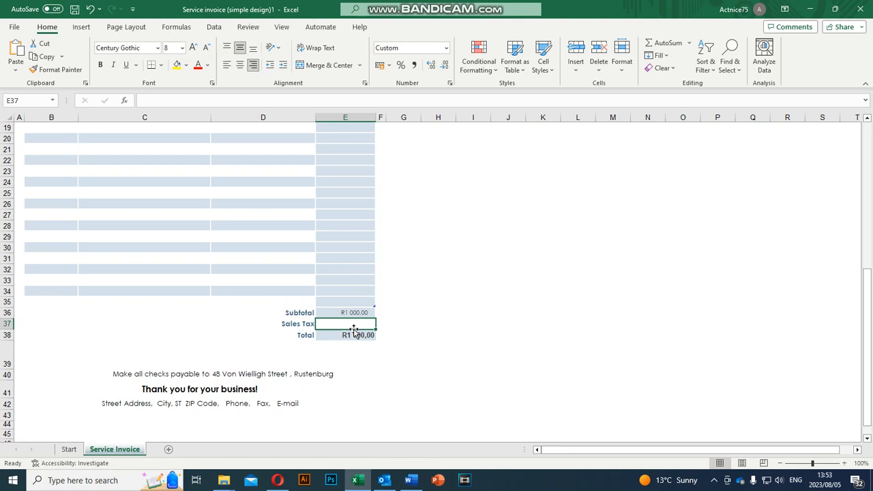
Step: Enter the formula =(15%*E36) in the Sales Tax cell E37
text(+)
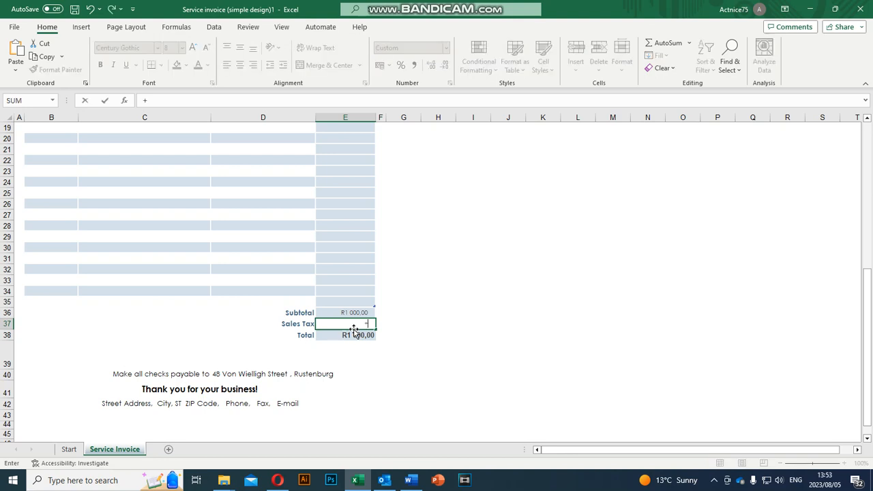
key(BackSpace)
text(=(15%*)
click(354, 313)
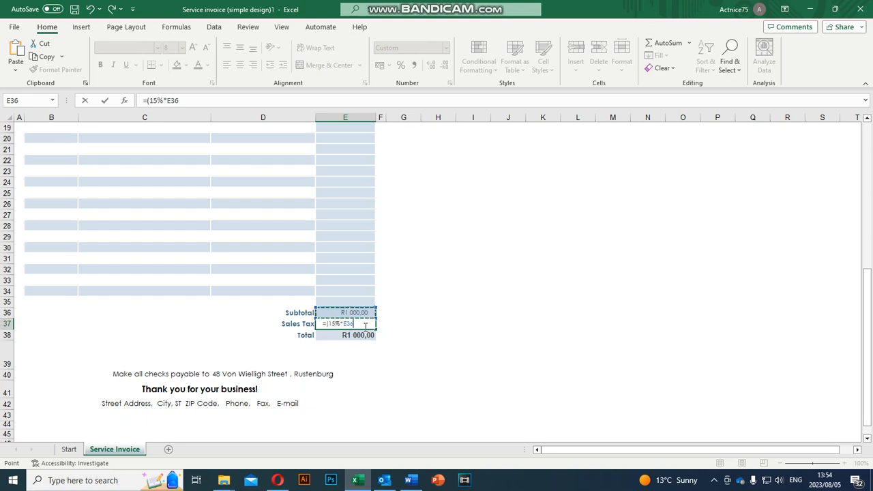
text())
key(Return)
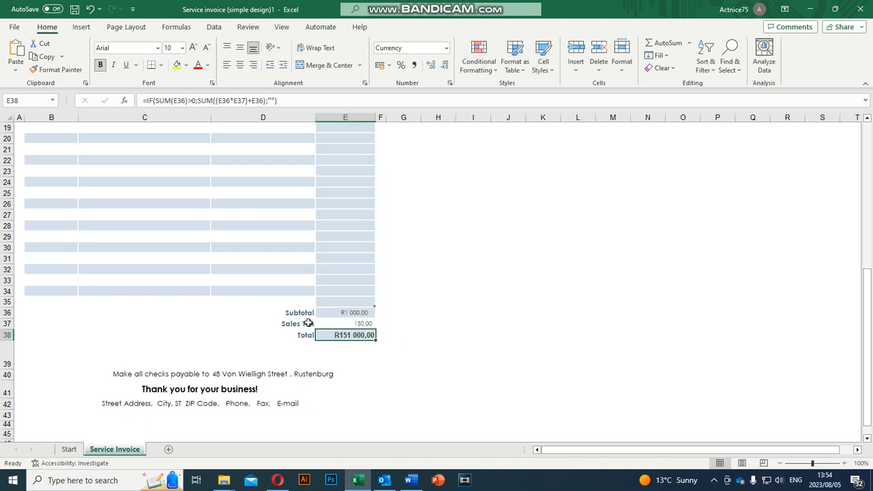
Step: Review the subtotal, sales tax and Total values in E36 to E38
click(355, 312)
click(350, 323)
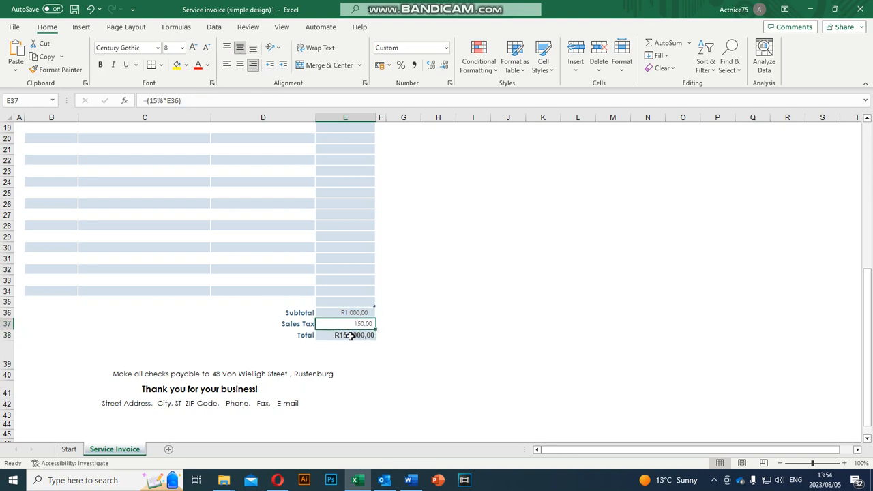
click(351, 336)
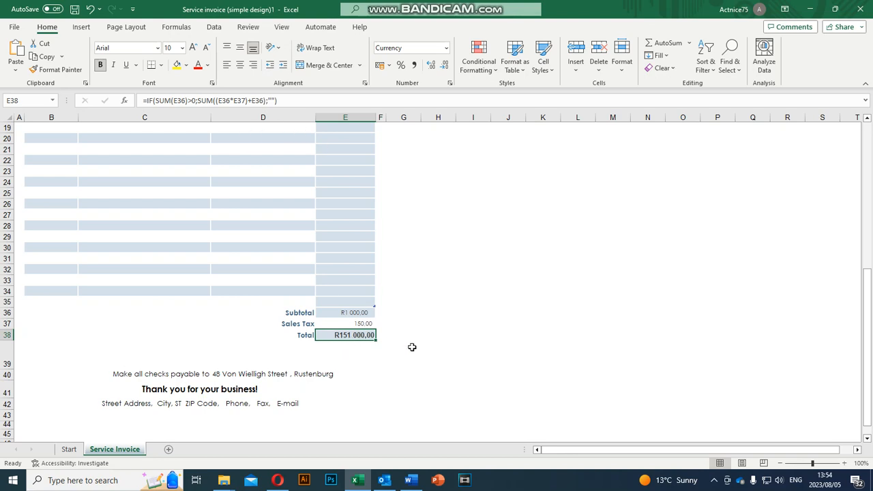
Step: Enter =(E36+E37) in E38 so the Total reads R1 150,00
text(=()
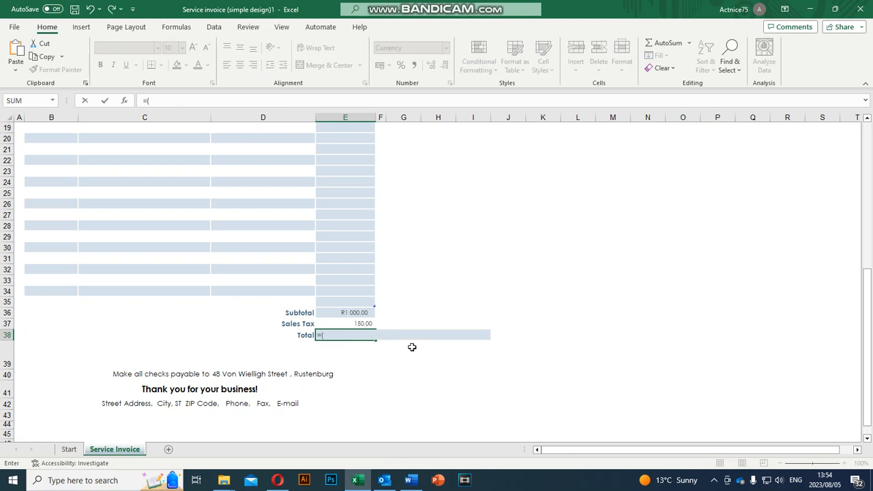
click(346, 312)
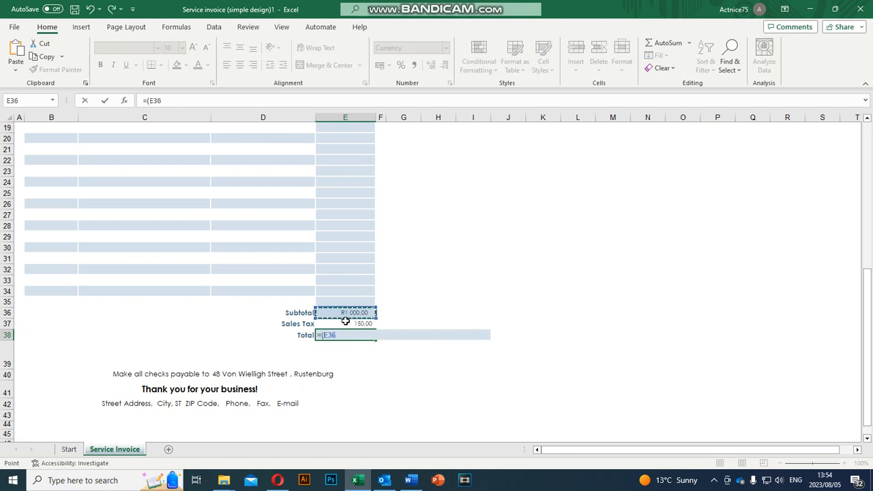
text(+)
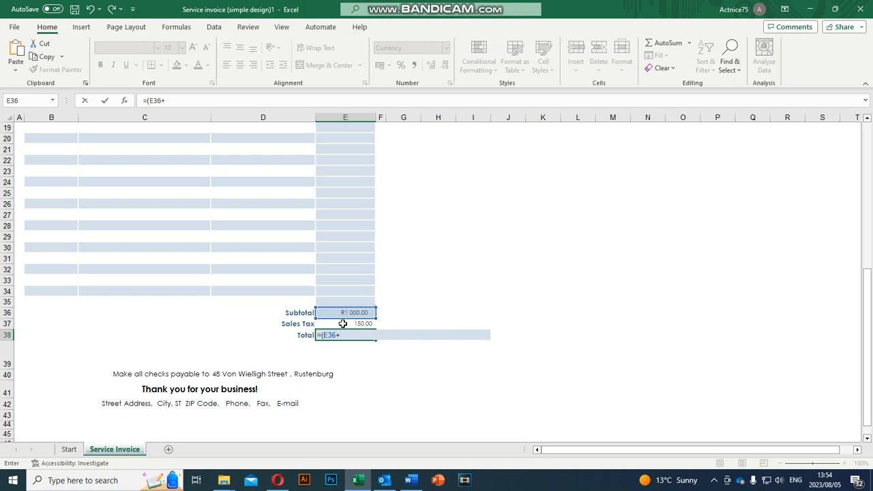
click(352, 323)
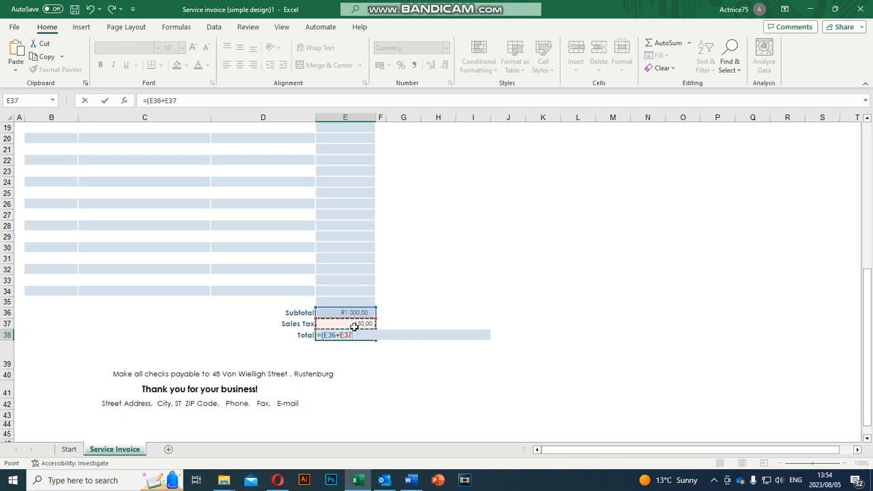
text())
key(Return)
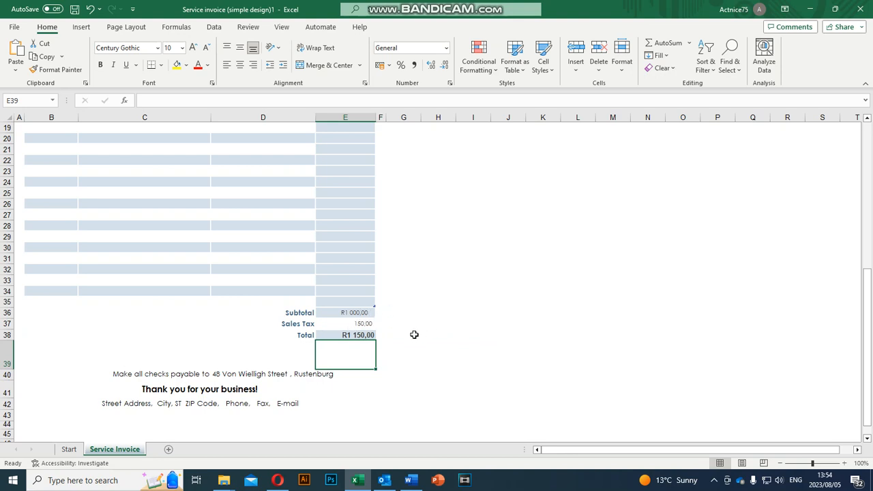
Step: Review the payment instructions and thank-you footer lines and the Invoice title and Invoice # header cells
scroll(168, 367, down, 2)
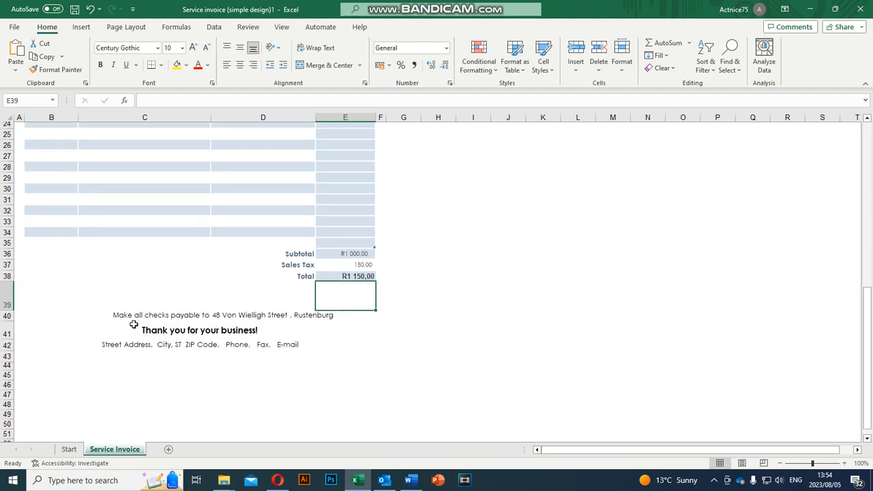
click(127, 315)
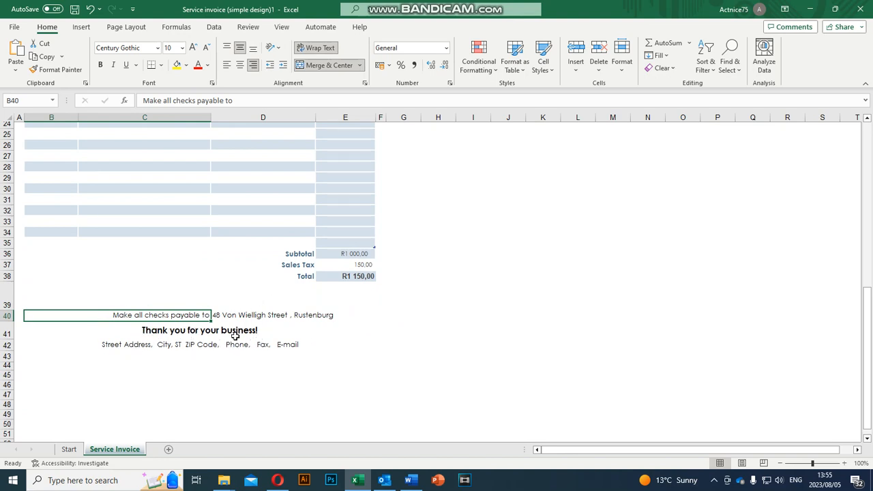
click(213, 331)
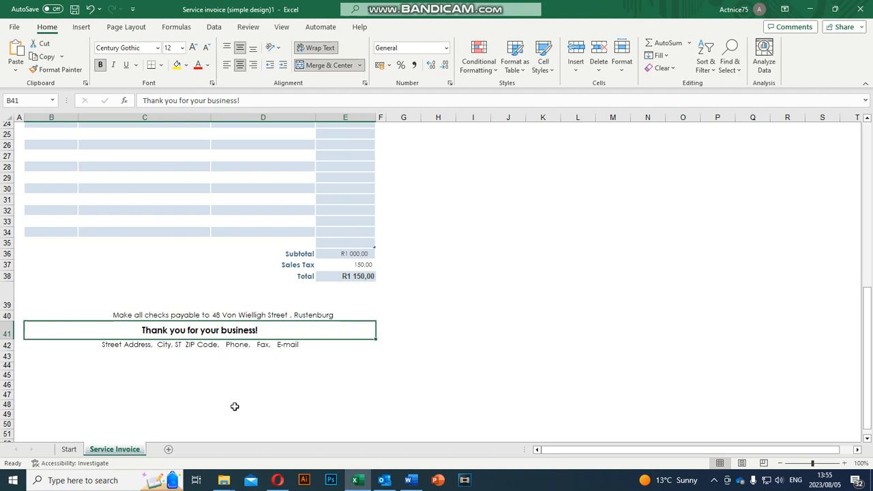
scroll(235, 279, up, 8)
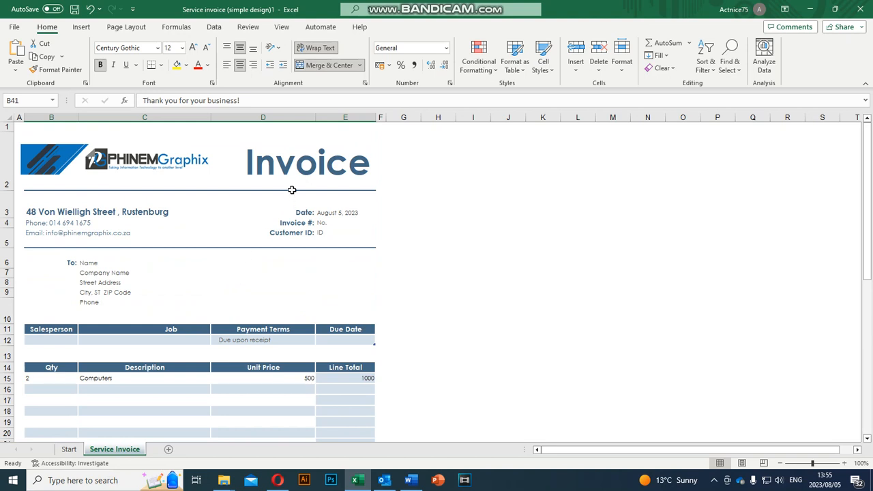
click(300, 160)
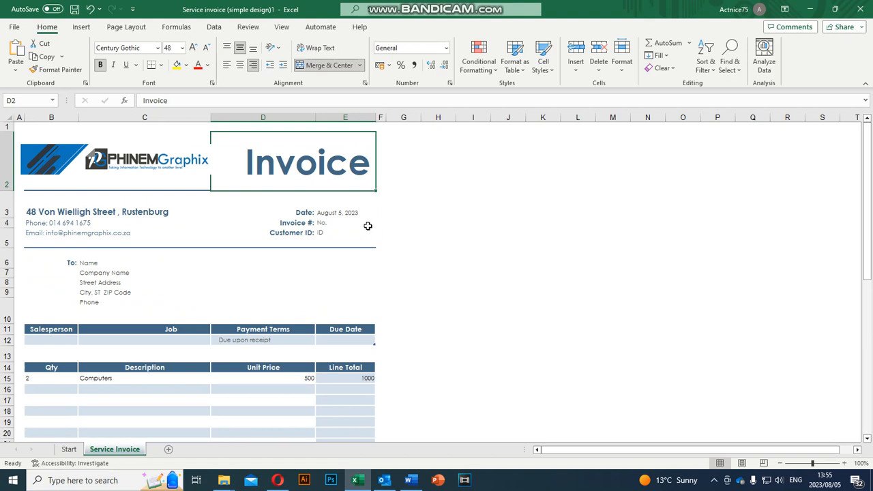
click(284, 223)
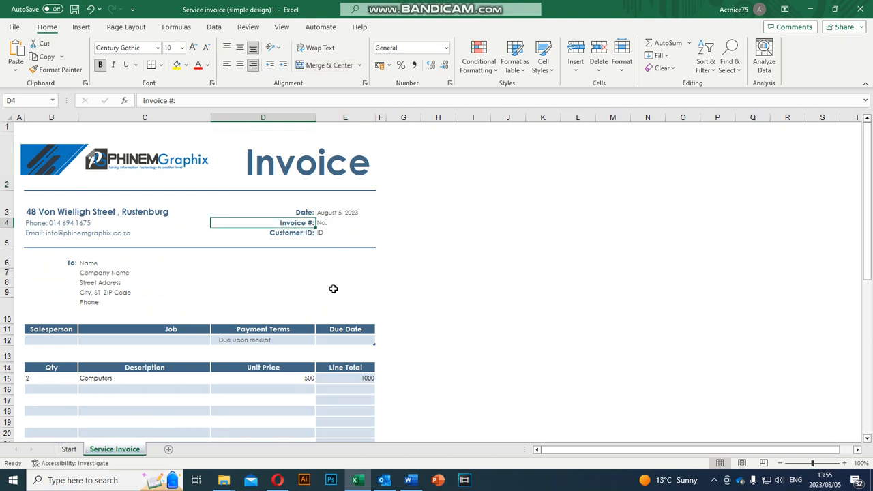
scroll(331, 289, down, 3)
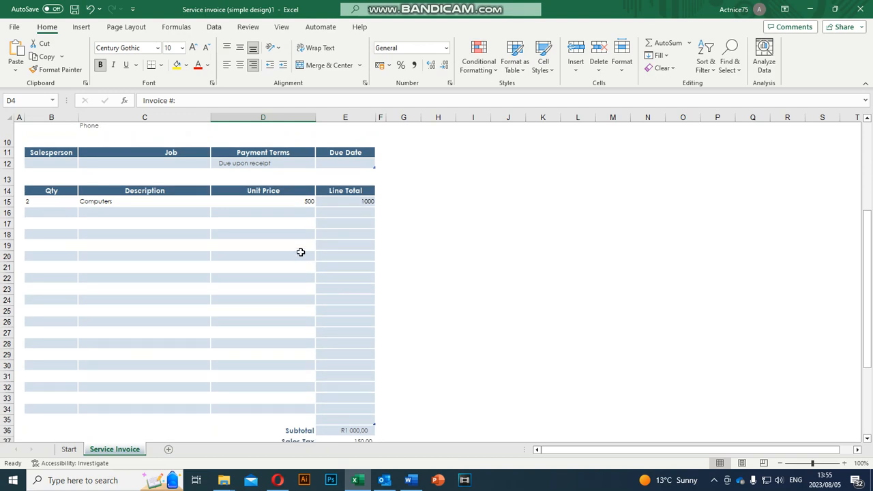
scroll(300, 252, up, 3)
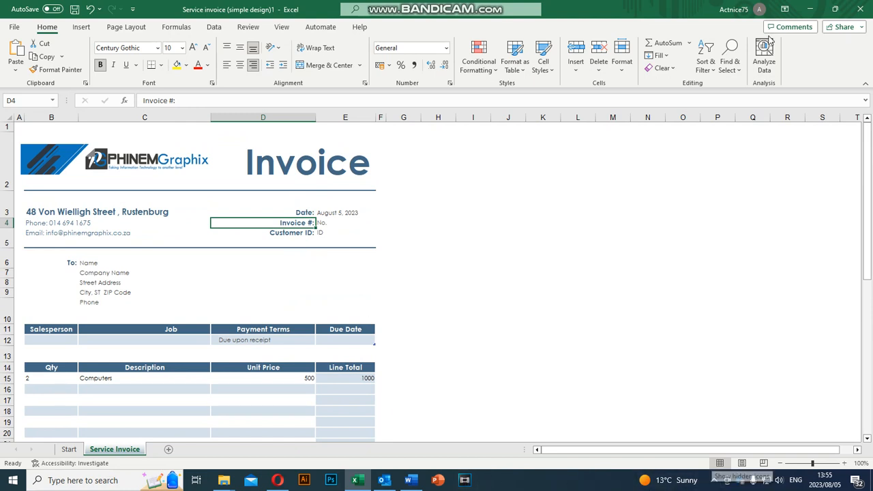
Step: Minimise Excel and bring up the Bandicam recorder window from the hidden tray icons
click(808, 9)
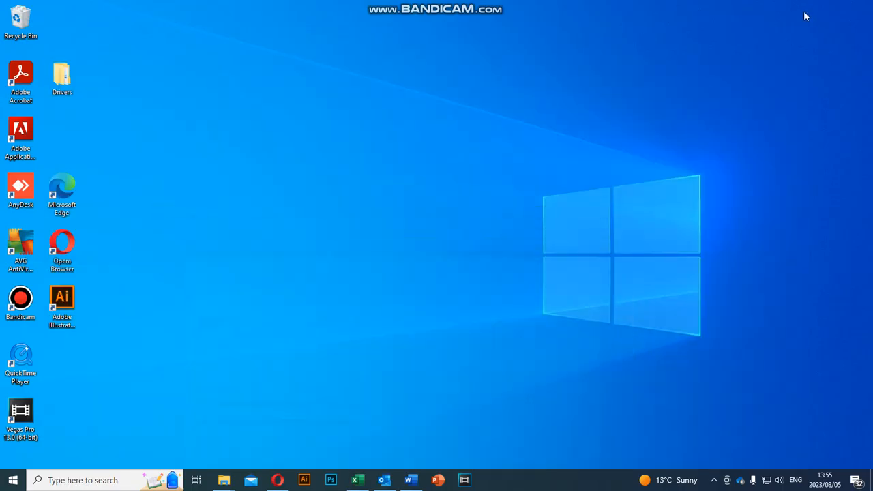
click(714, 480)
click(714, 459)
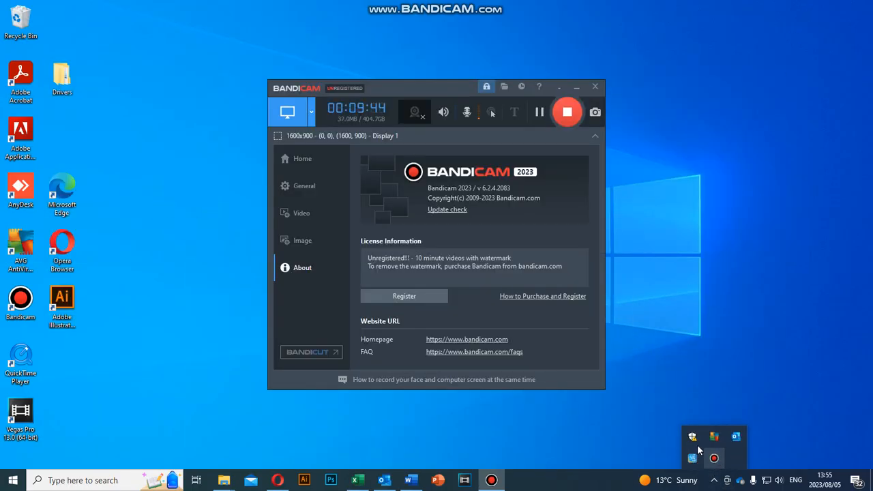